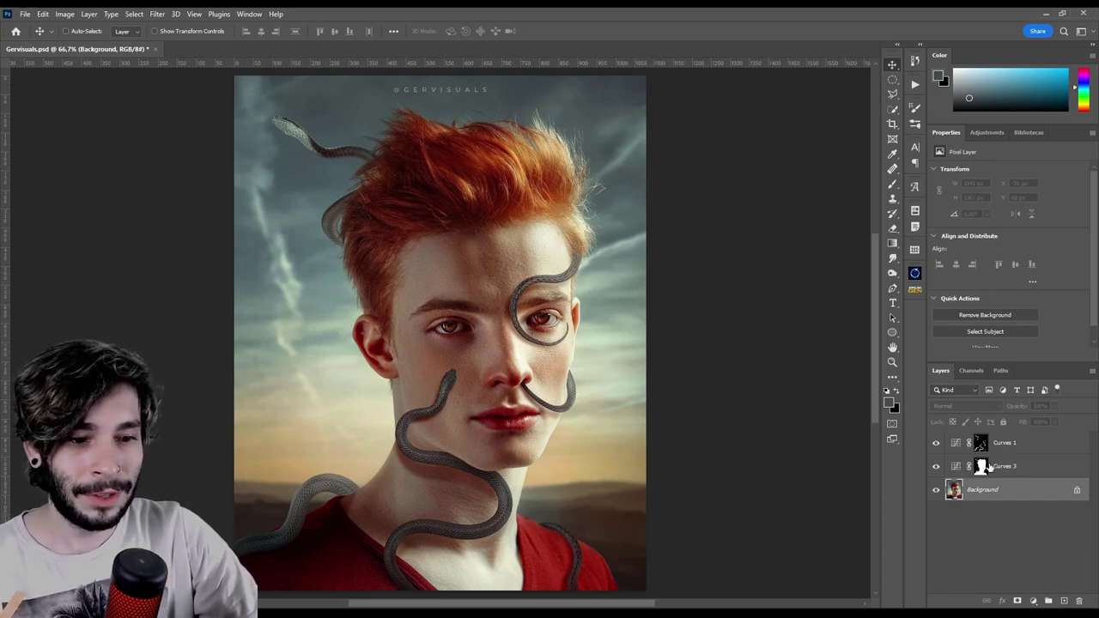
Check the Curves 3 and Curves 1 masks, duplicate Curves 1, and pull its midpoint down.
left_click(981, 467, "alt")
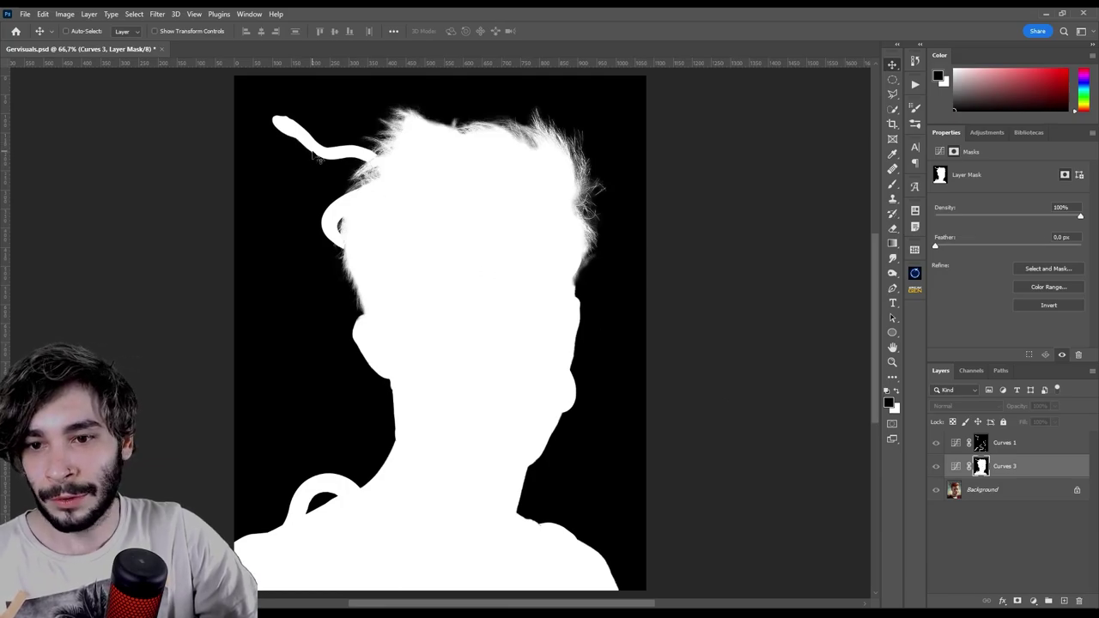
left_click(981, 443, "alt")
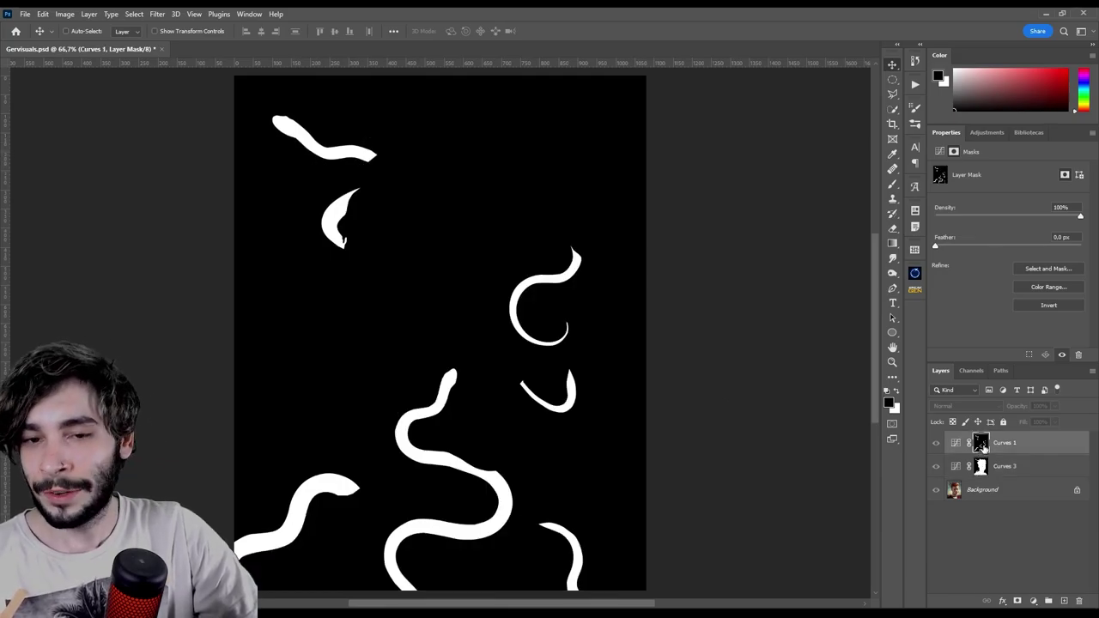
key("ctrl+j")
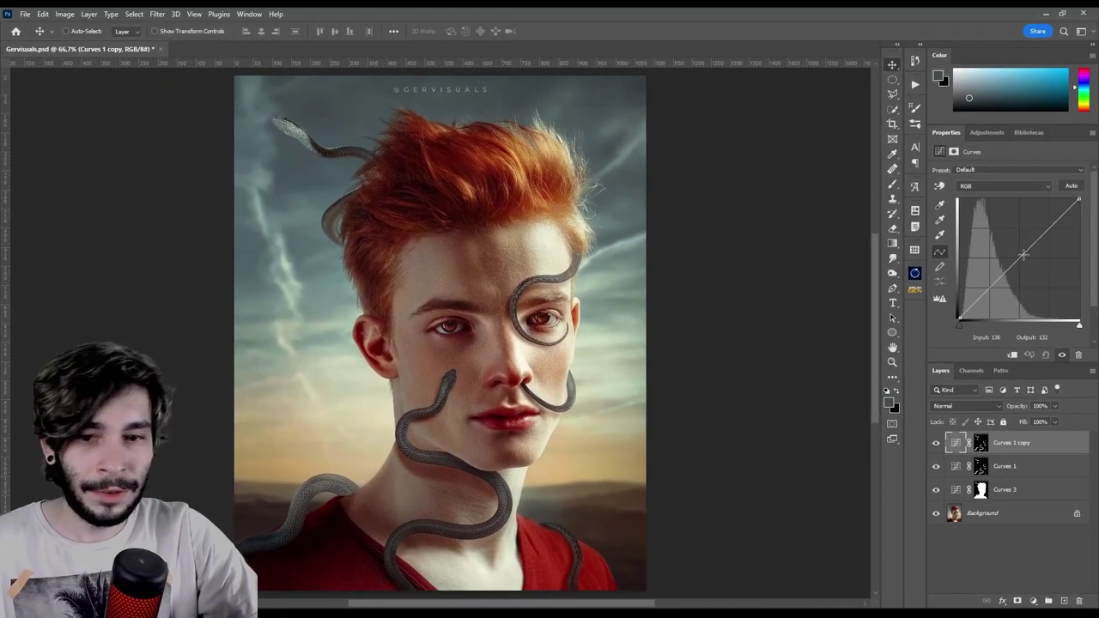
left_click(1024, 255)
left_click_drag(1024, 255, 1032, 259)
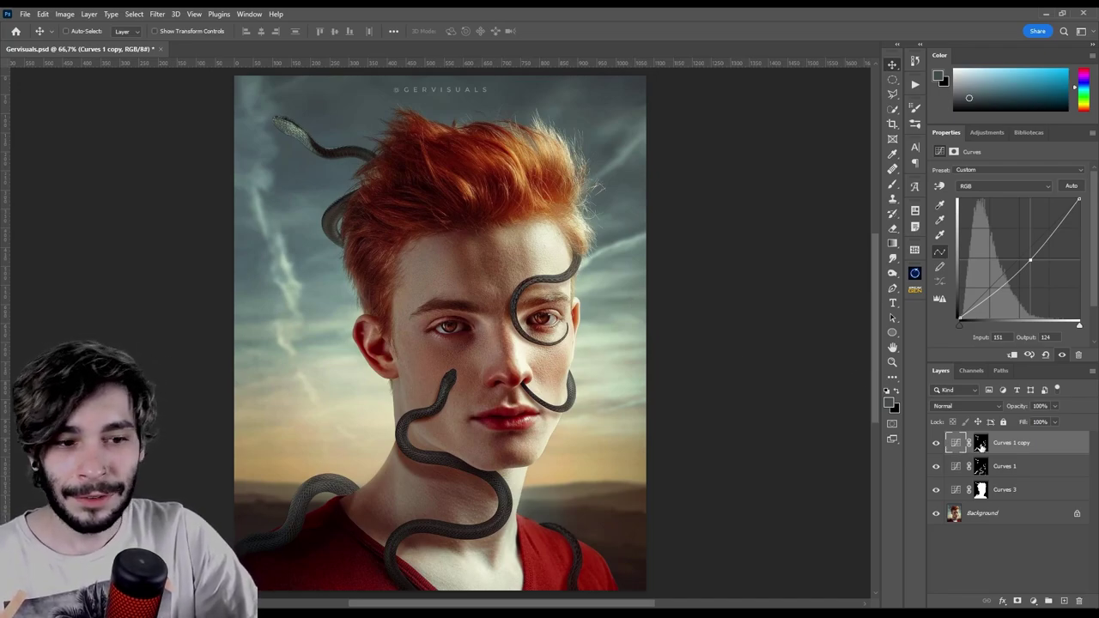
left_click(981, 444)
key("b")
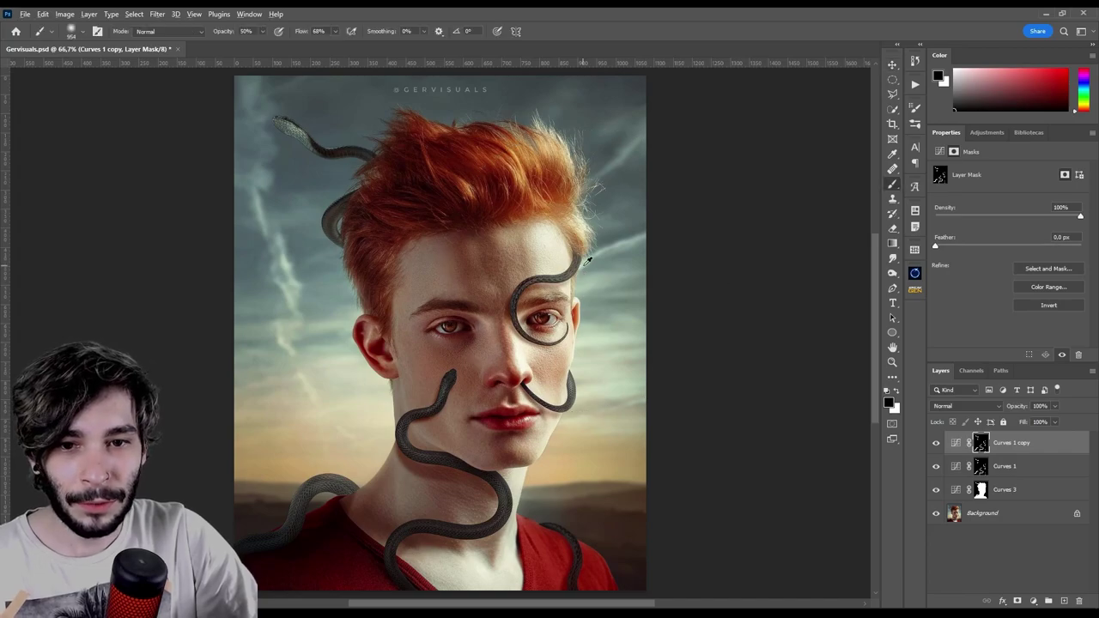
With an 87 px brush, paint black on the Curves 1 copy mask around the eye snake.
left_click_drag(478, 262, 438, 258)
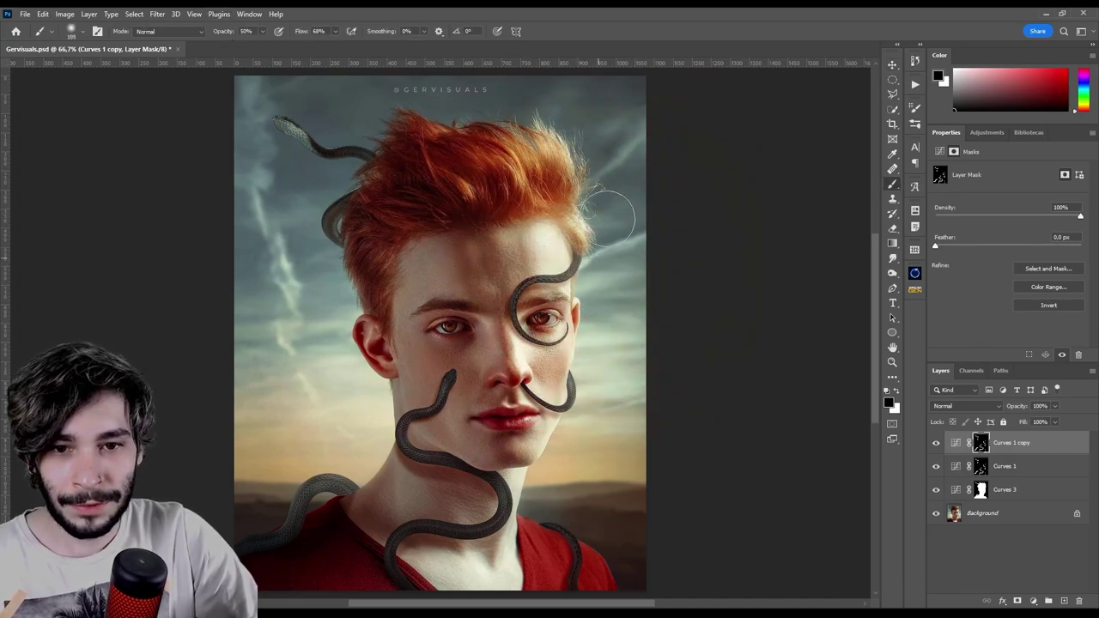
left_click_drag(614, 242, 567, 278)
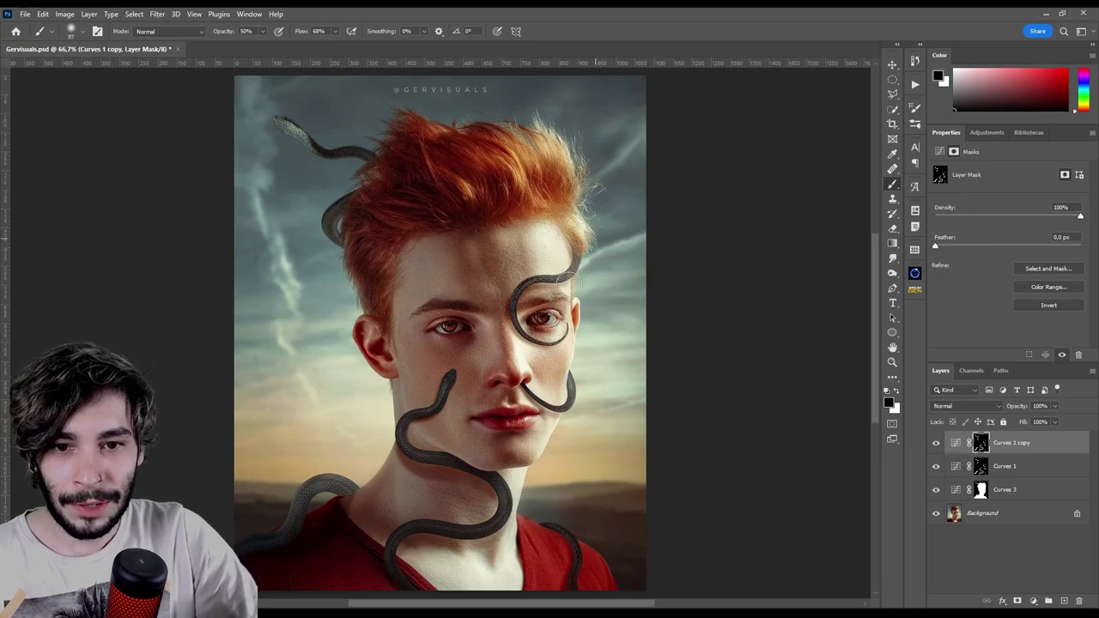
left_click_drag(542, 289, 541, 337)
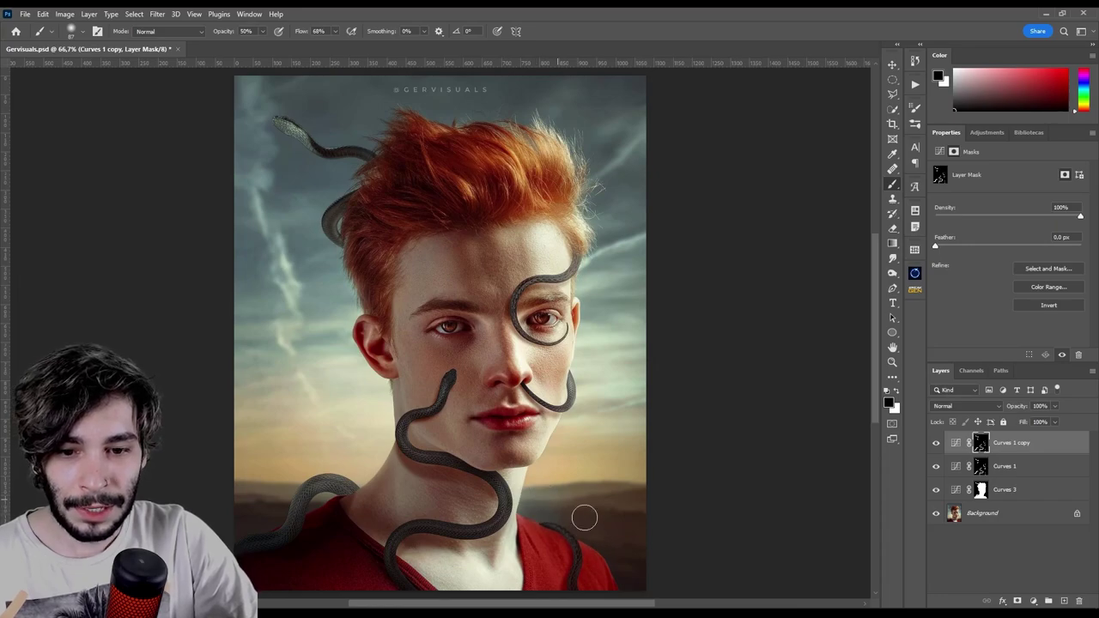
key("v")
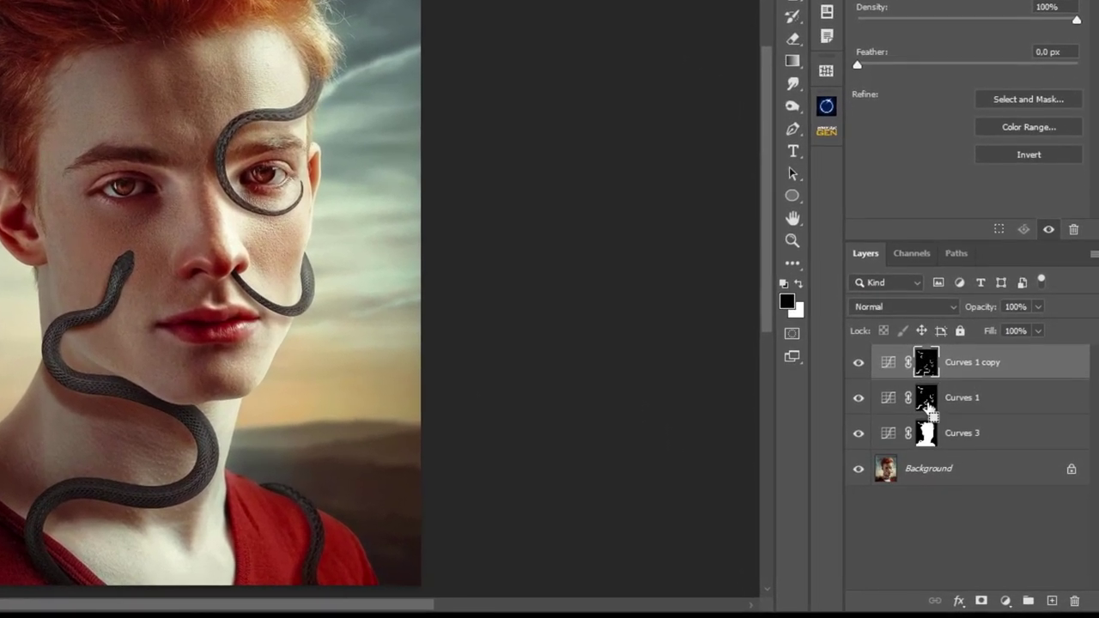
Copy the snakes from Background onto Layer 1 using the snake mask, and move it to the top.
left_click(927, 403, "ctrl")
left_click(933, 474)
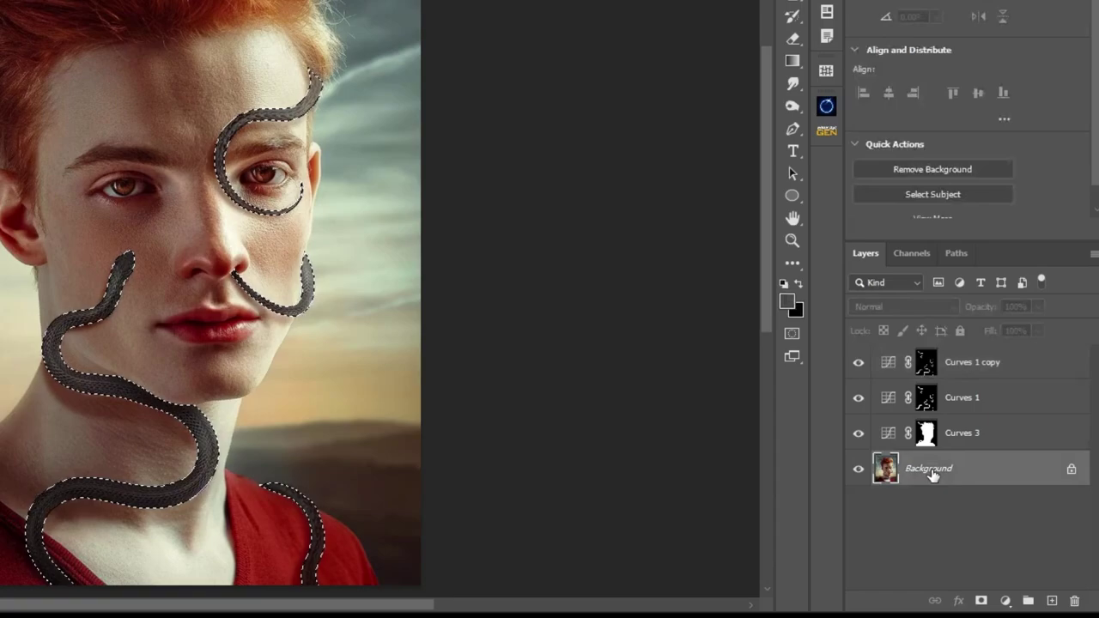
key("ctrl+j")
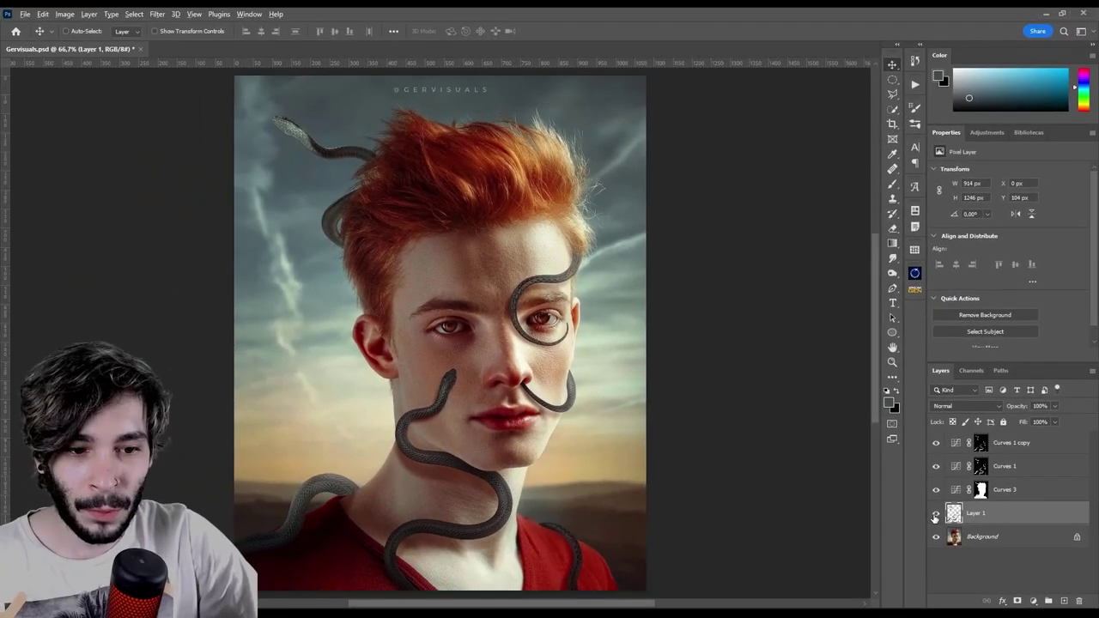
left_click(936, 514, "alt")
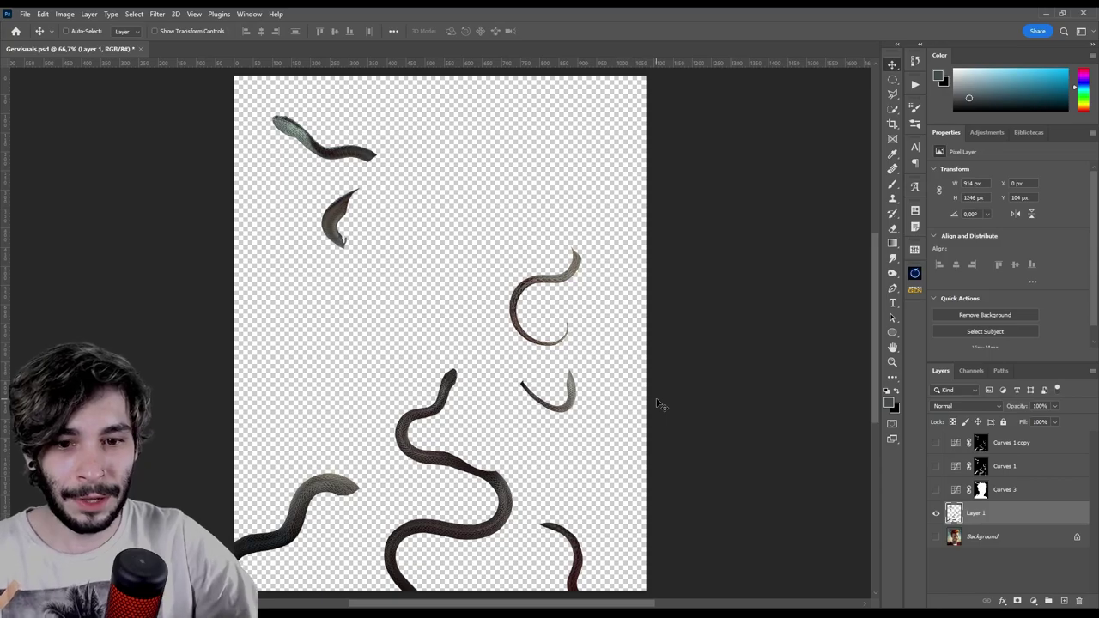
left_click(936, 516, "alt")
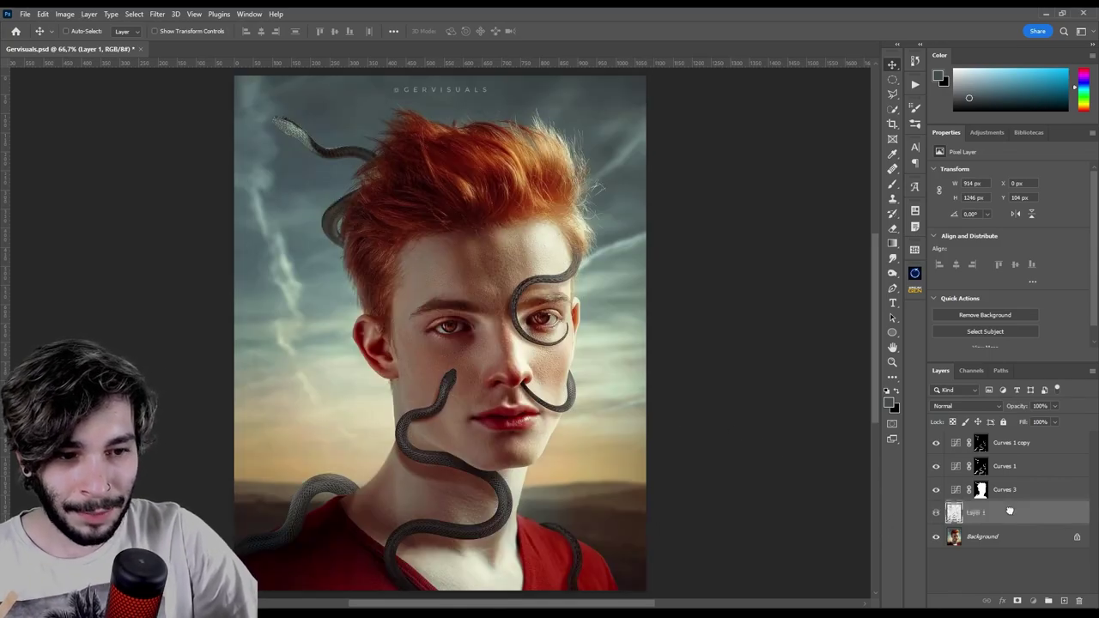
left_click_drag(976, 512, 1002, 445)
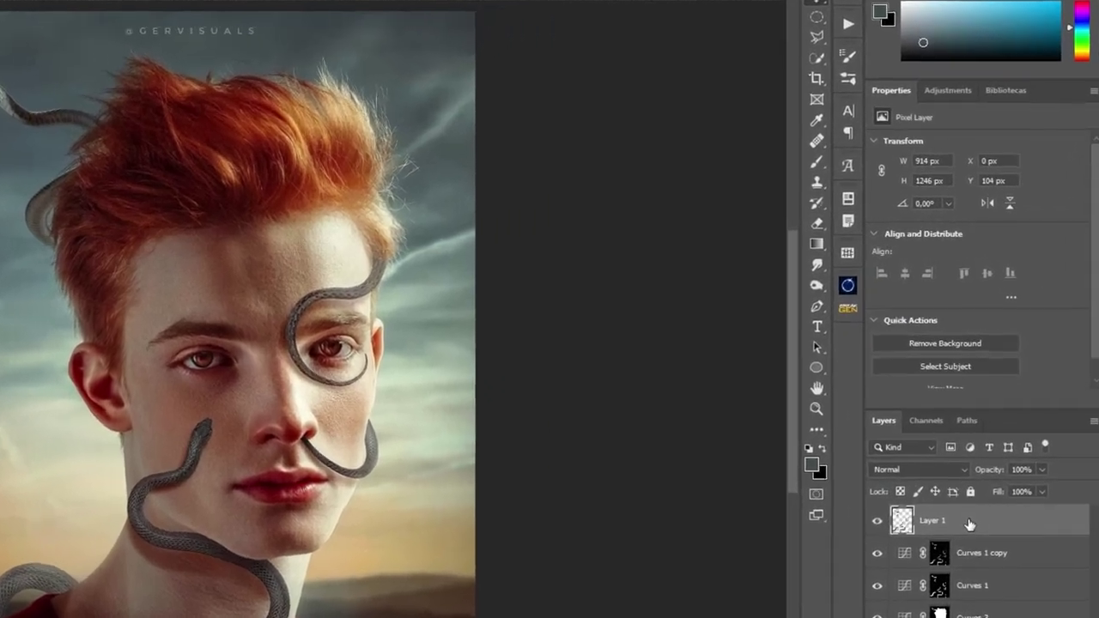
key("ctrl+l")
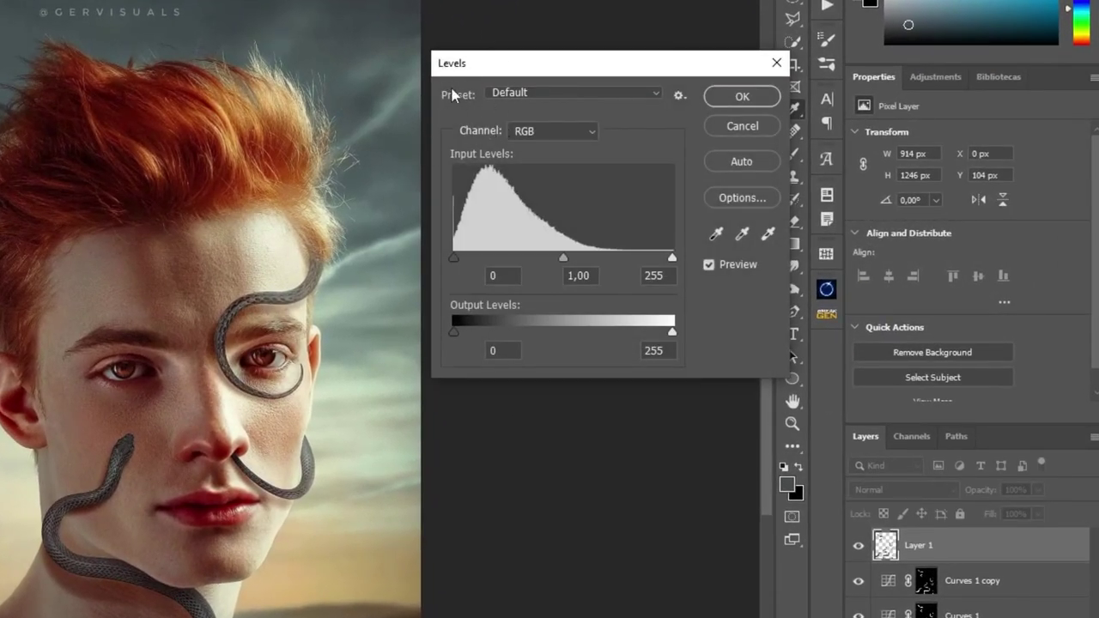
Apply Levels to Layer 1 with black input at 43, then toggle the layer to compare.
left_click_drag(454, 256, 492, 258)
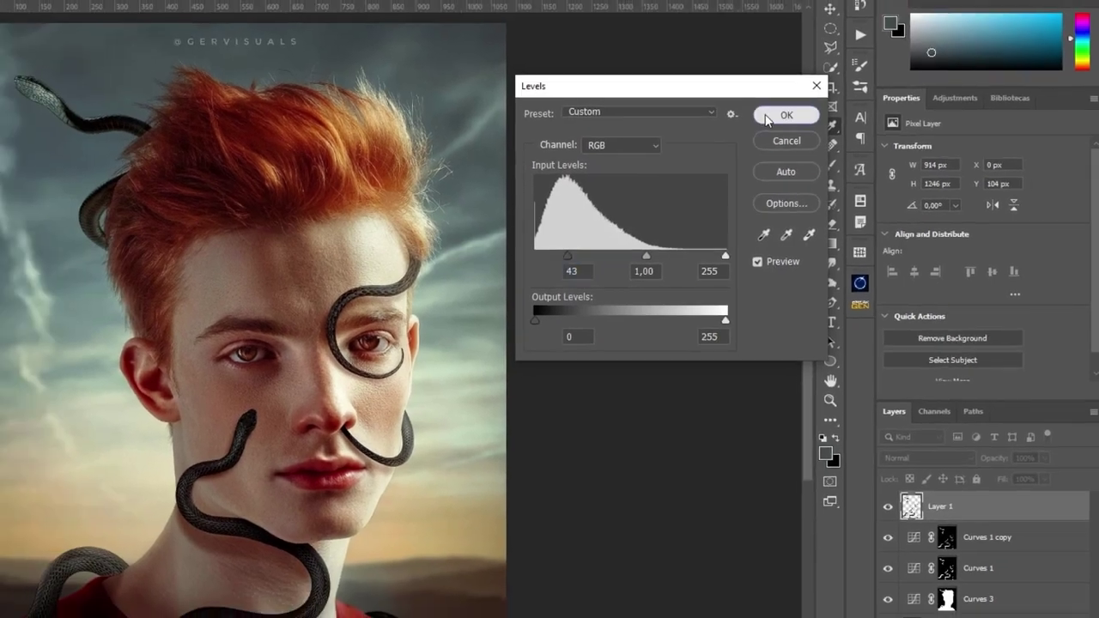
left_click(766, 120)
left_click(940, 440)
left_click(940, 440)
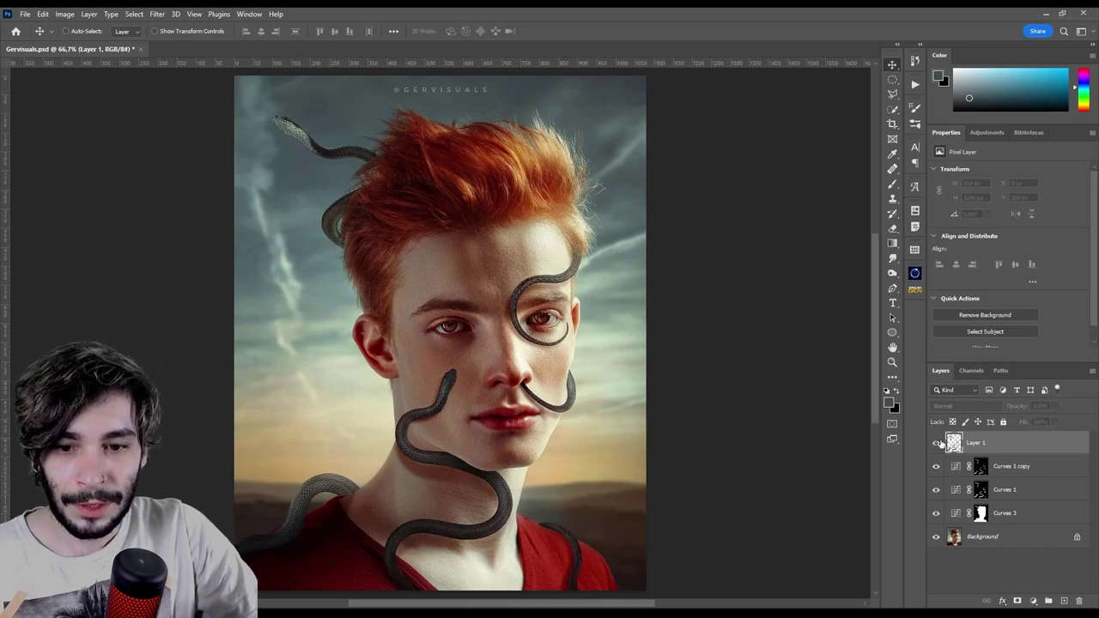
left_click(937, 442)
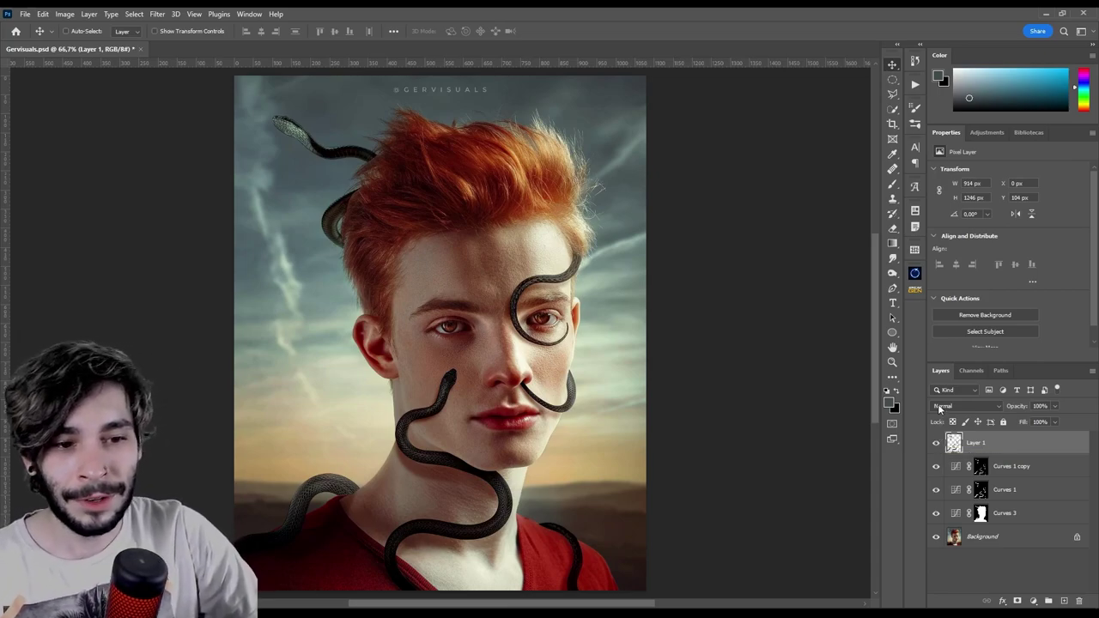
left_click(933, 407)
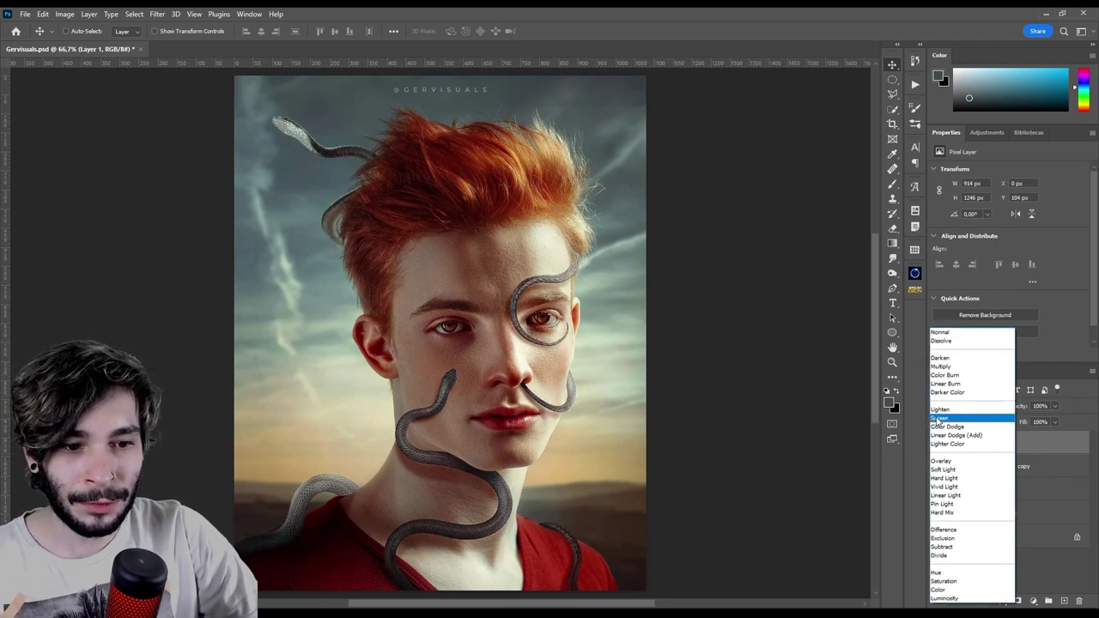
Switch Layer 1 from Normal to Screen blending and compare it on and off.
left_click(938, 422)
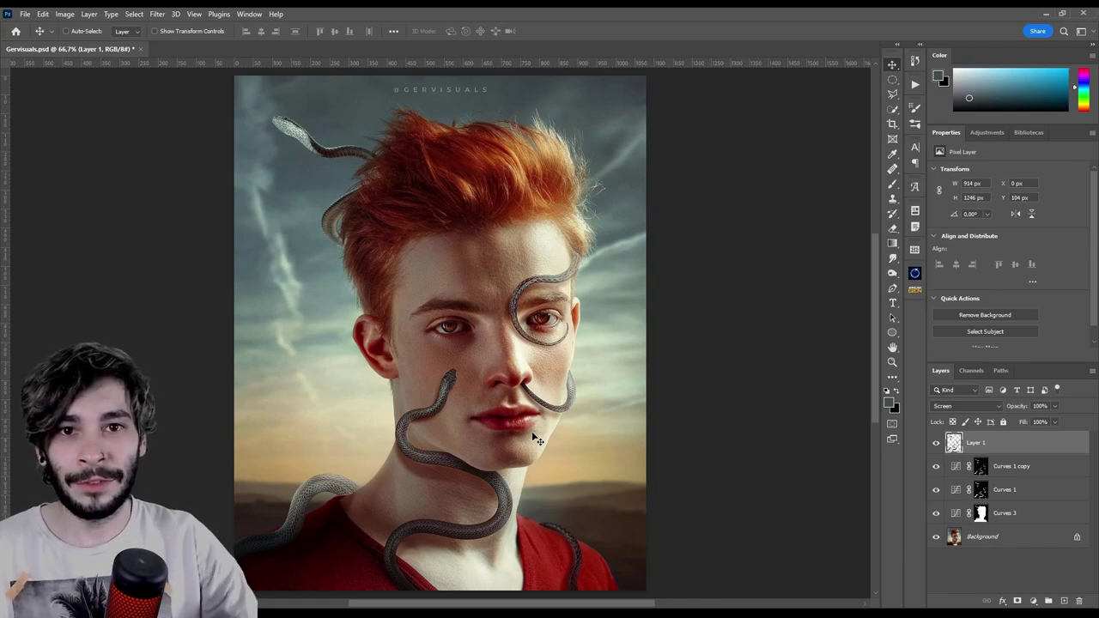
left_click(936, 444)
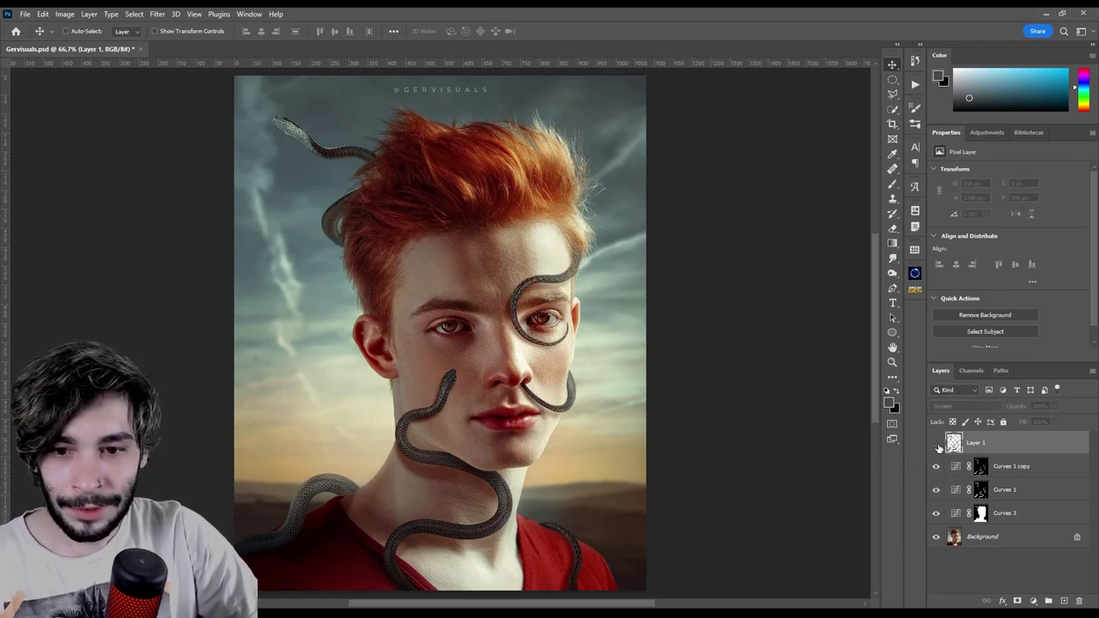
left_click(937, 443)
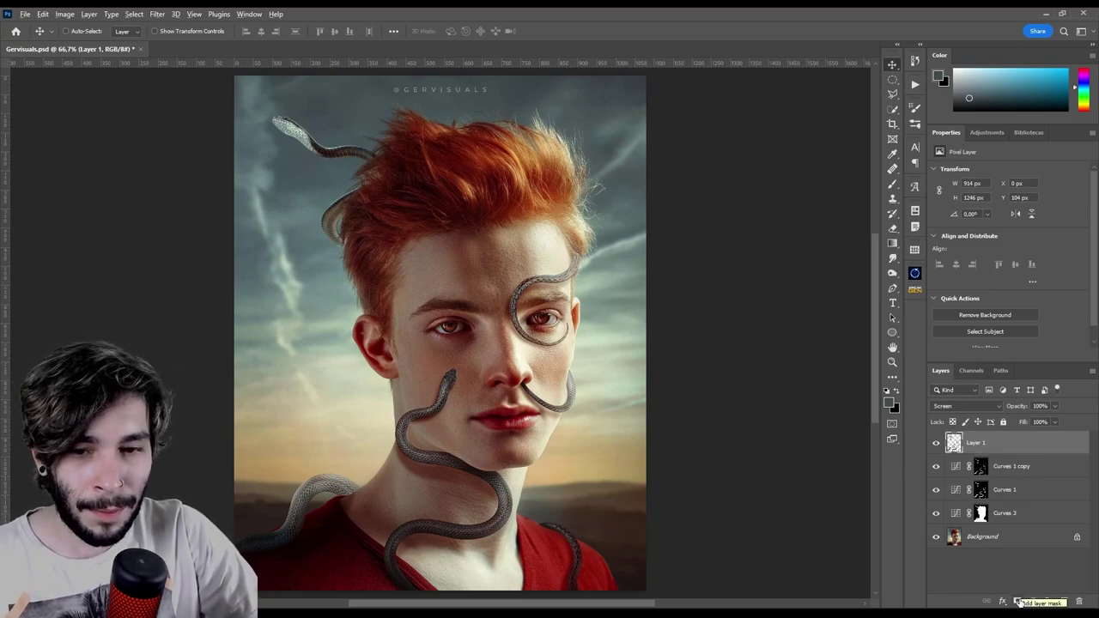
left_click(1017, 602, "alt")
Paint white on Layer 1's black mask to reveal lightened snake highlights, then compare.
key("b")
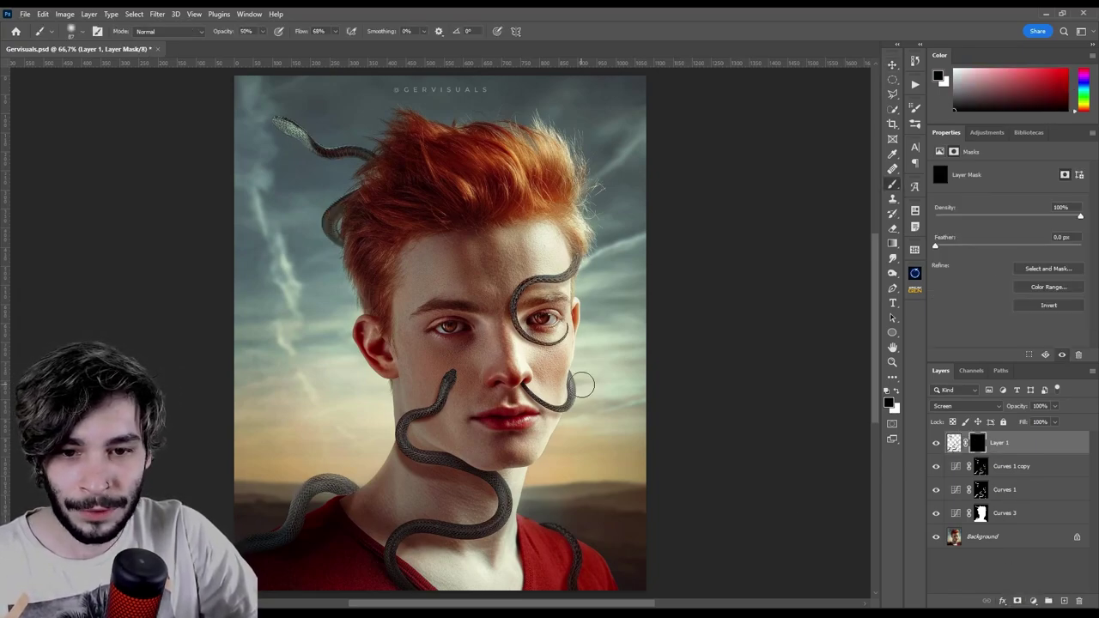
key("x")
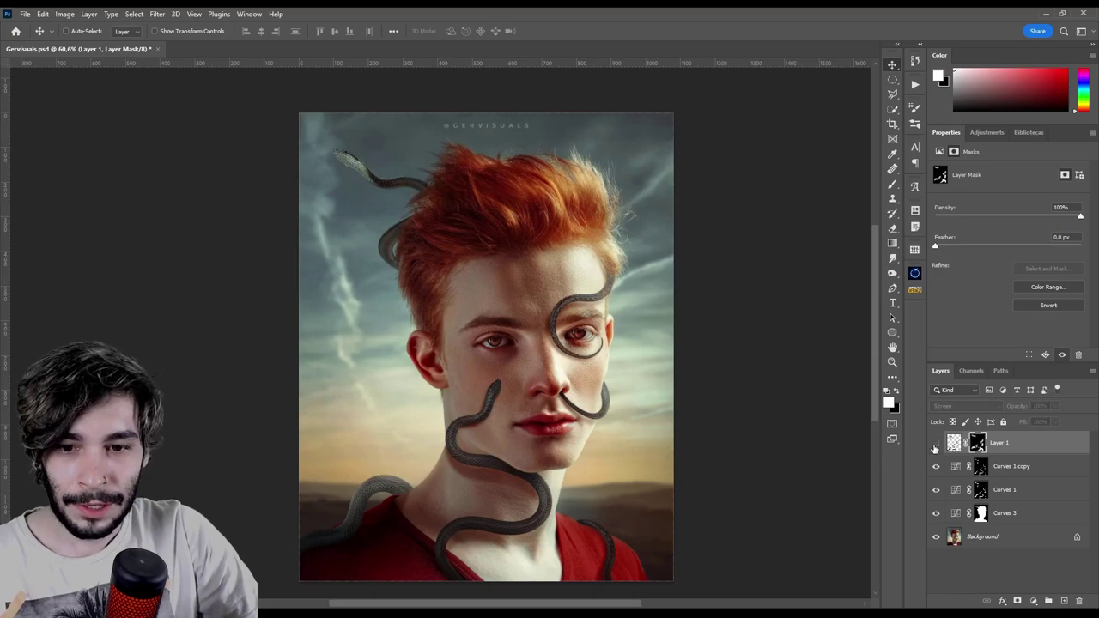
left_click(936, 443)
left_click(936, 443)
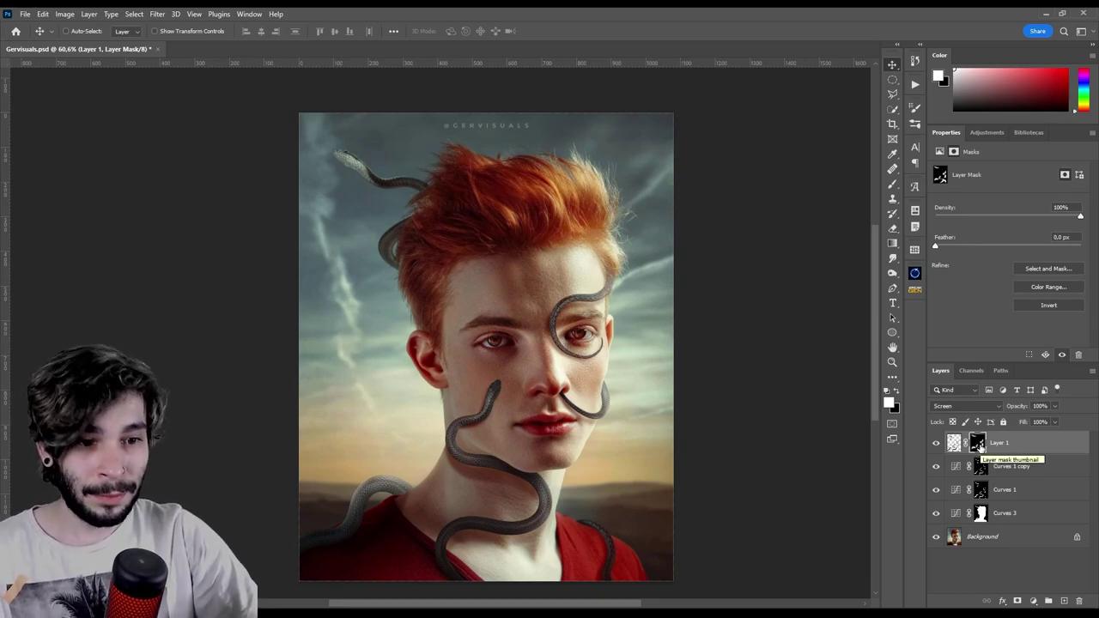
Add Curves 4 with a steep brightening curve in Linear Dodge (Add) and invert its mask to black.
left_click(954, 442)
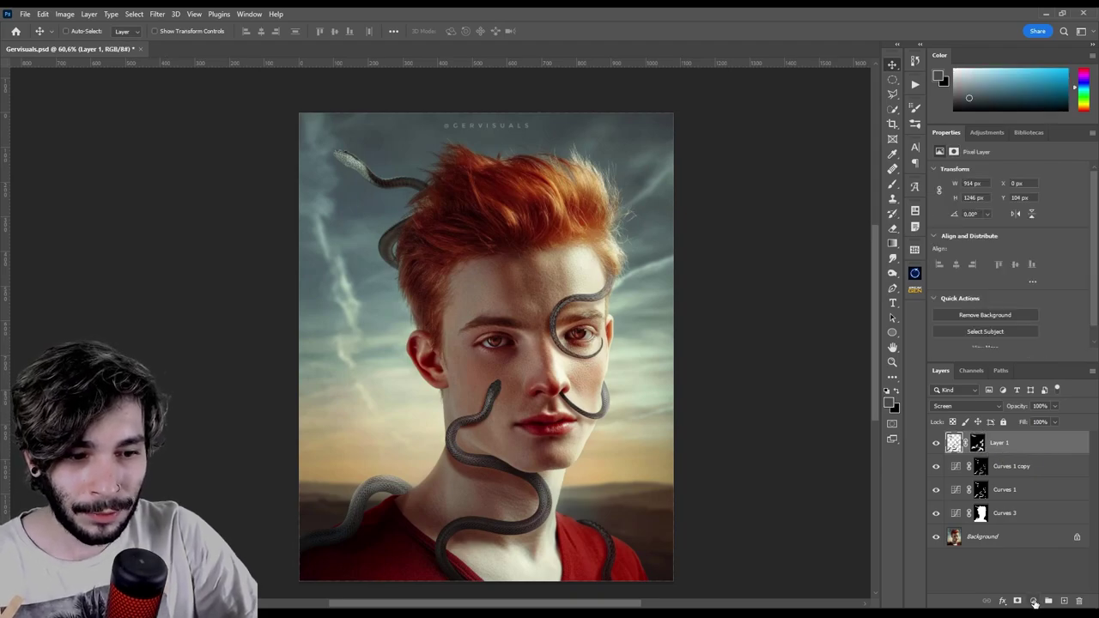
left_click(1033, 601)
left_click(1004, 436)
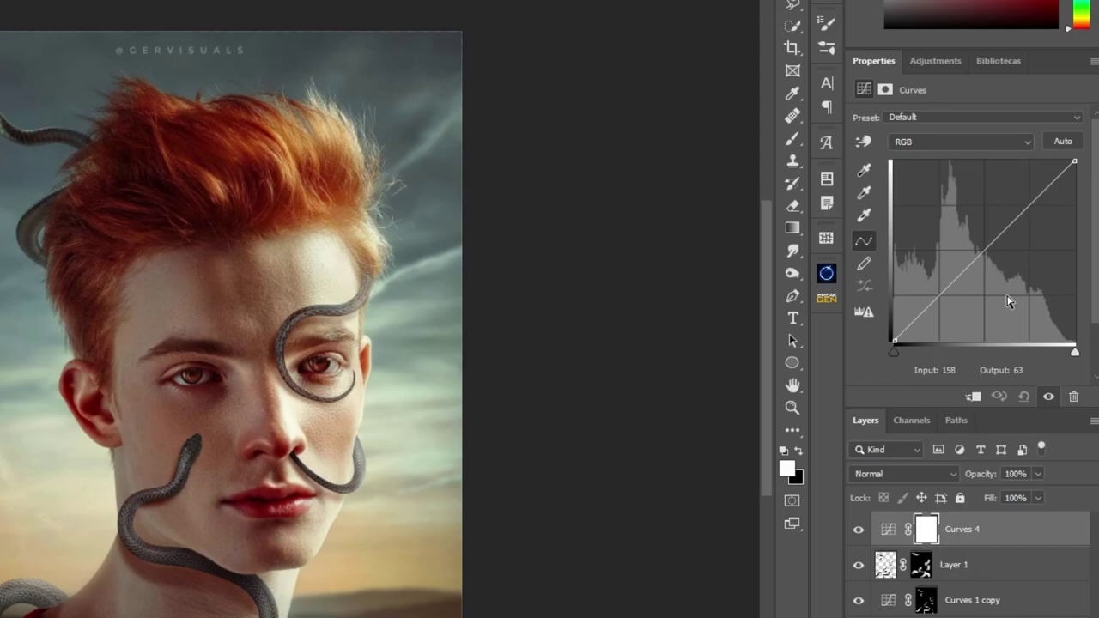
left_click_drag(1024, 221, 975, 171)
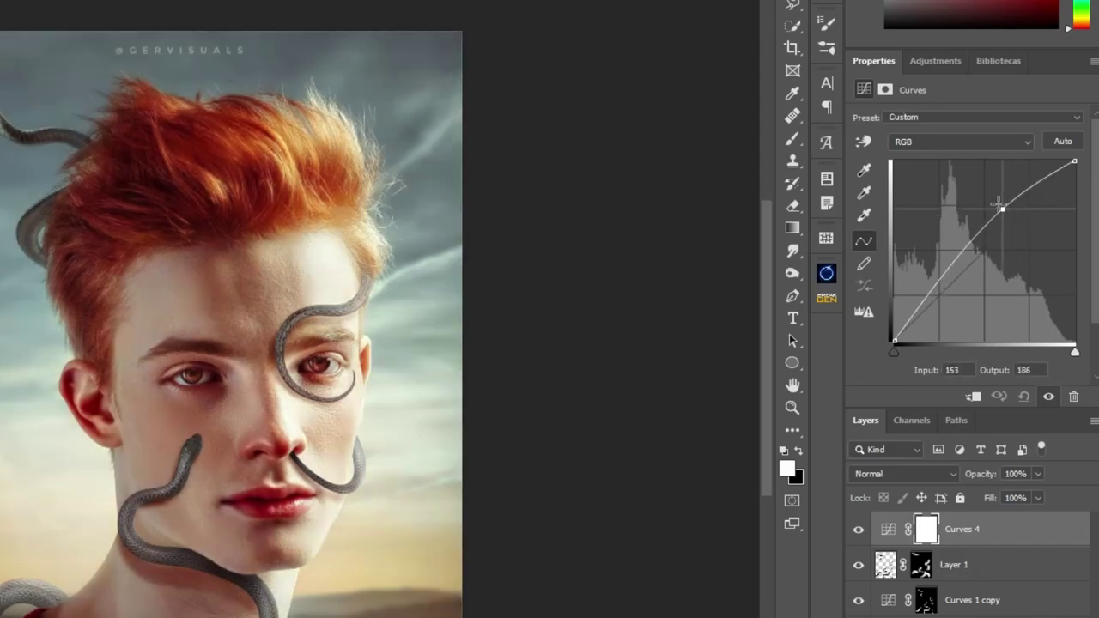
left_click(903, 473)
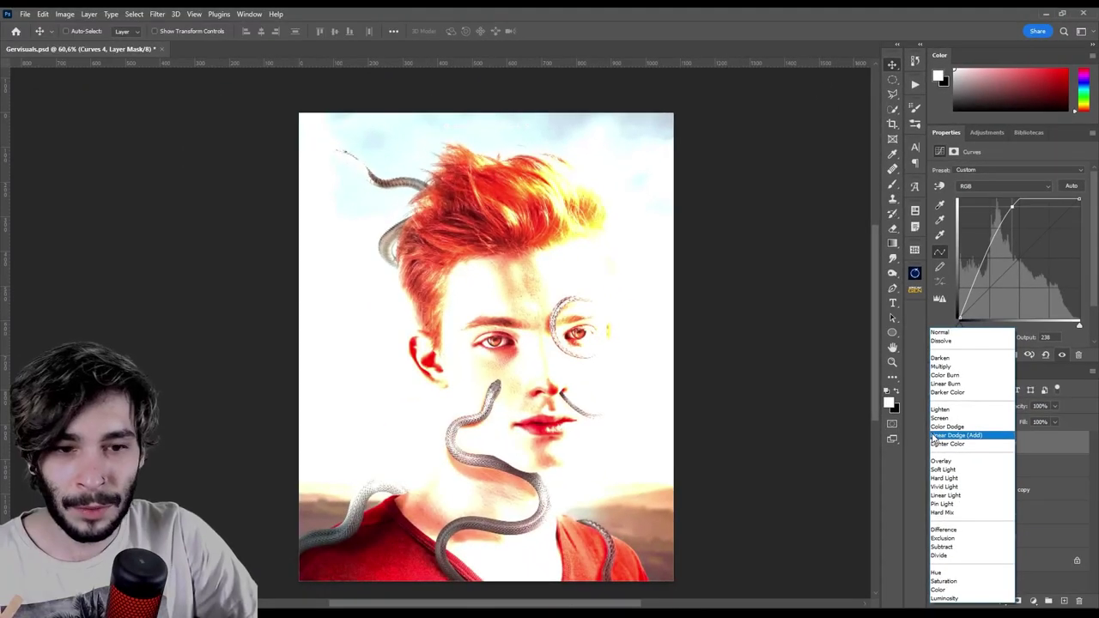
left_click(897, 484)
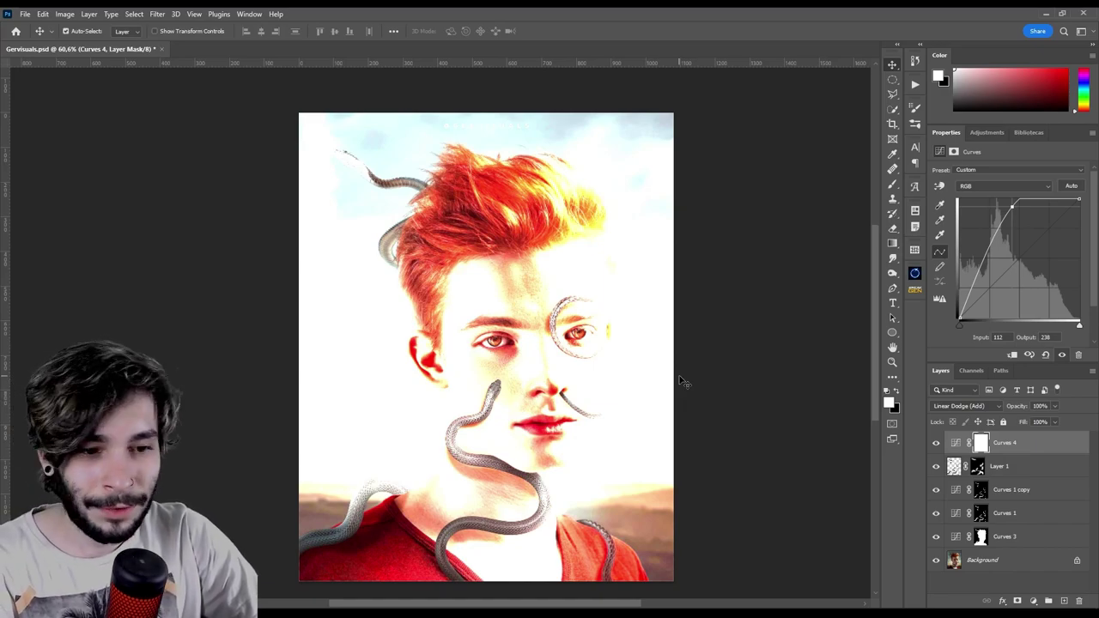
key("ctrl+i")
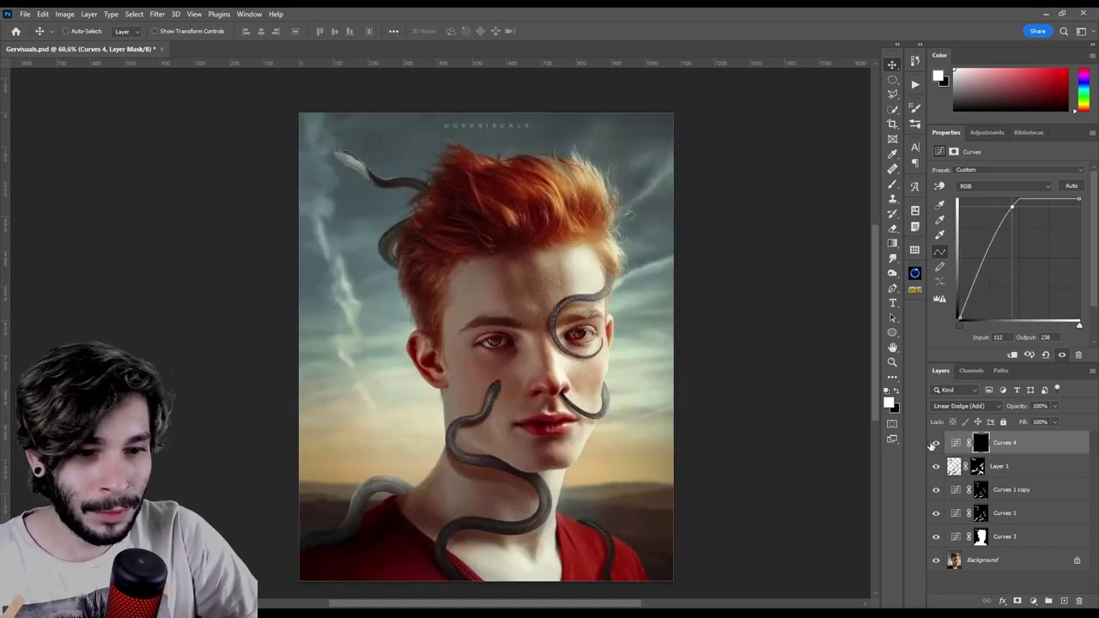
left_click(981, 443)
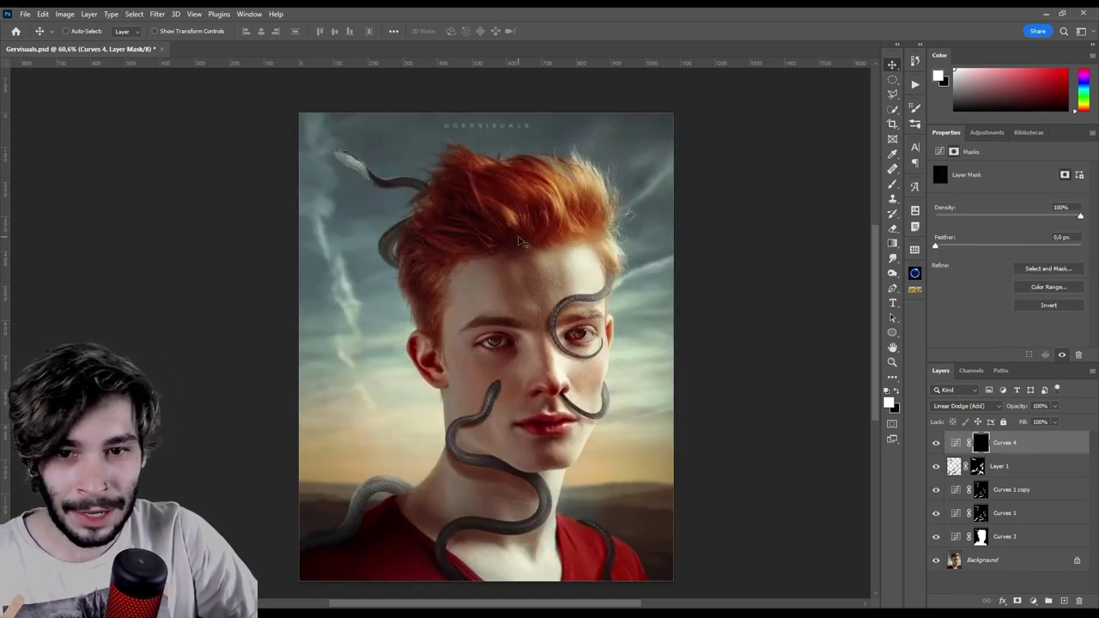
Load the snakes' outline as a selection and paint highlights along the snake's upper body.
left_click(980, 512, "ctrl")
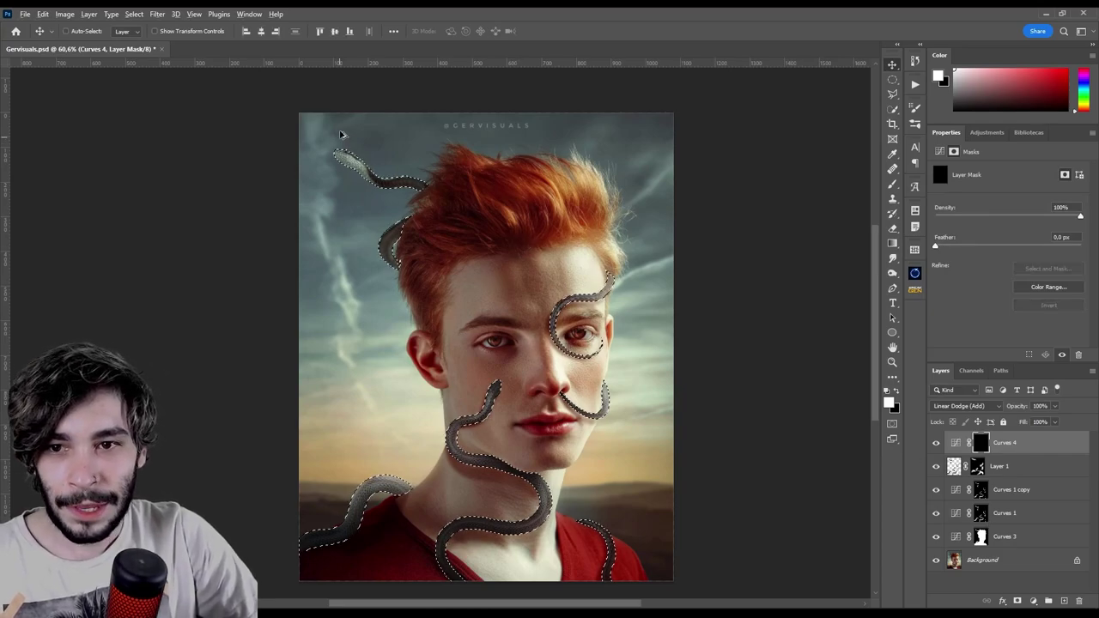
scroll(335, 134, "up", 5)
key("b")
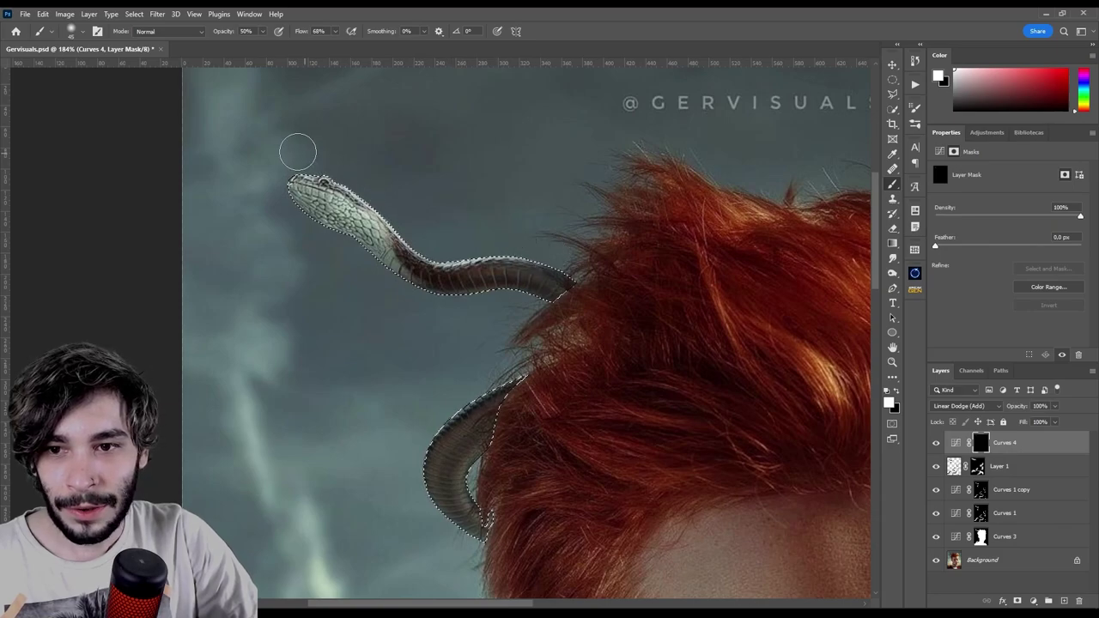
left_click_drag(310, 154, 302, 156)
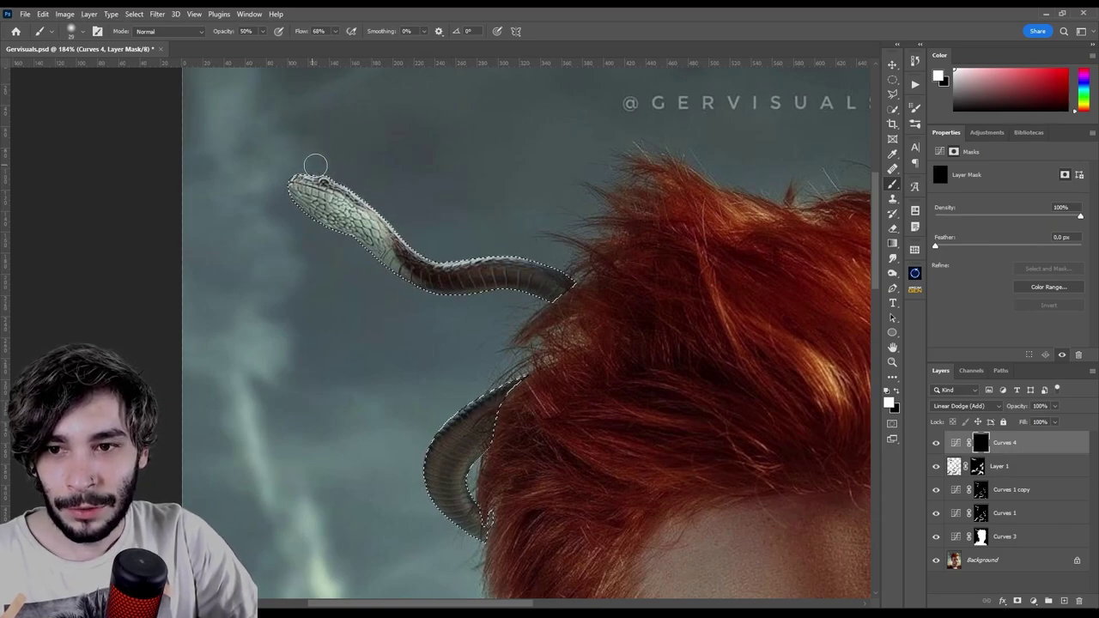
left_click_drag(383, 208, 520, 248)
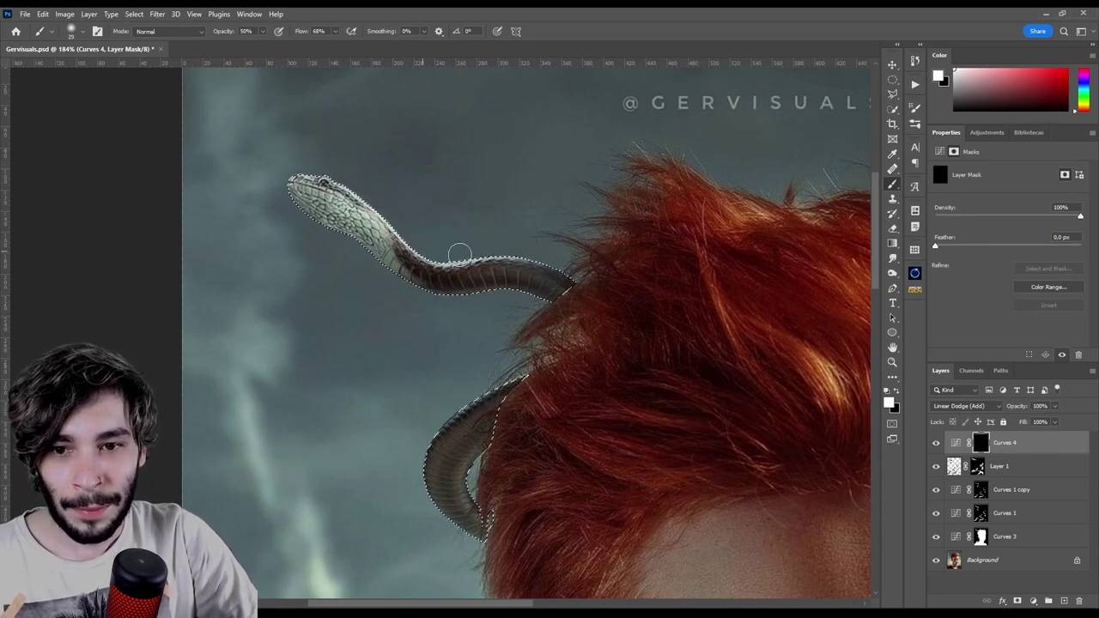
Brighten the snake's head at 10% opacity, then its lower edge and upper curve at 30%.
key("1")
key("bracketright")
key("bracketright")
key("bracketright")
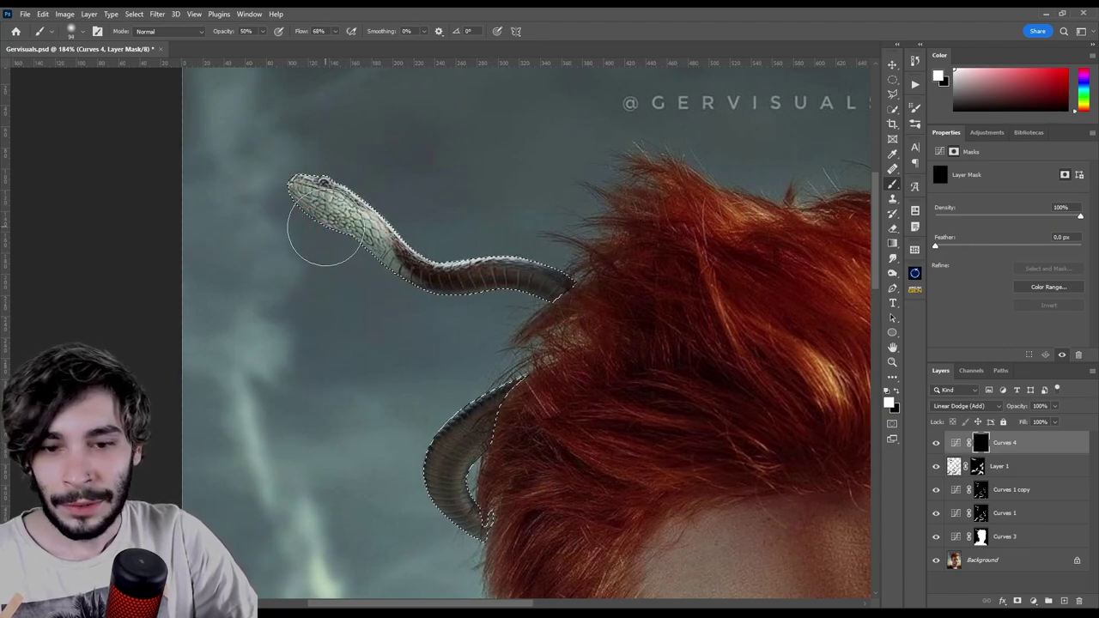
left_click_drag(324, 227, 352, 268)
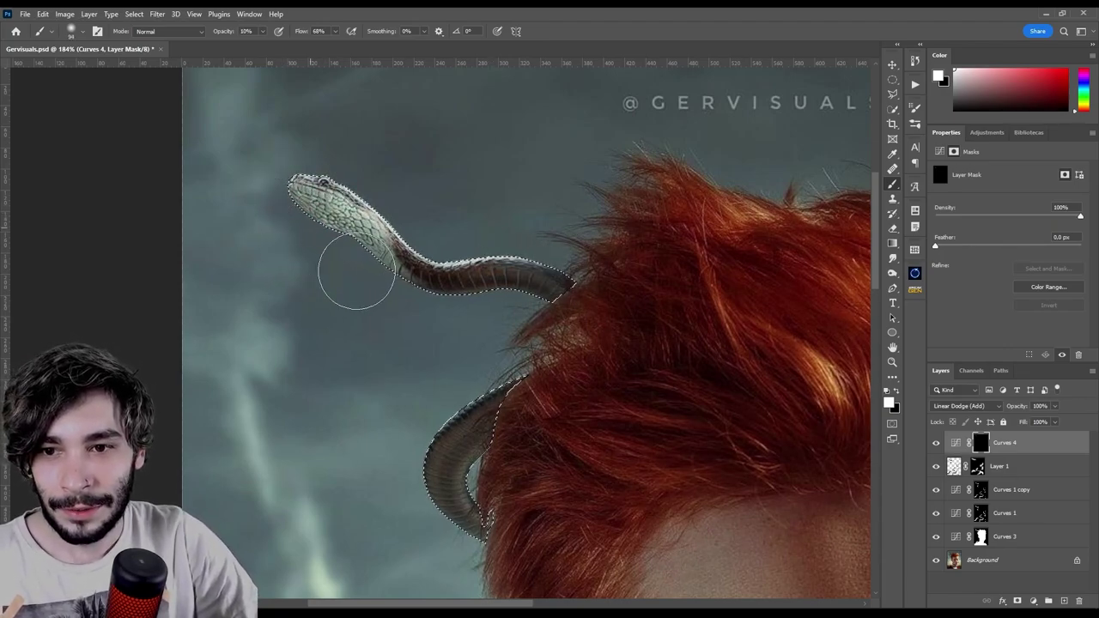
key("3")
right_click(466, 333, "alt")
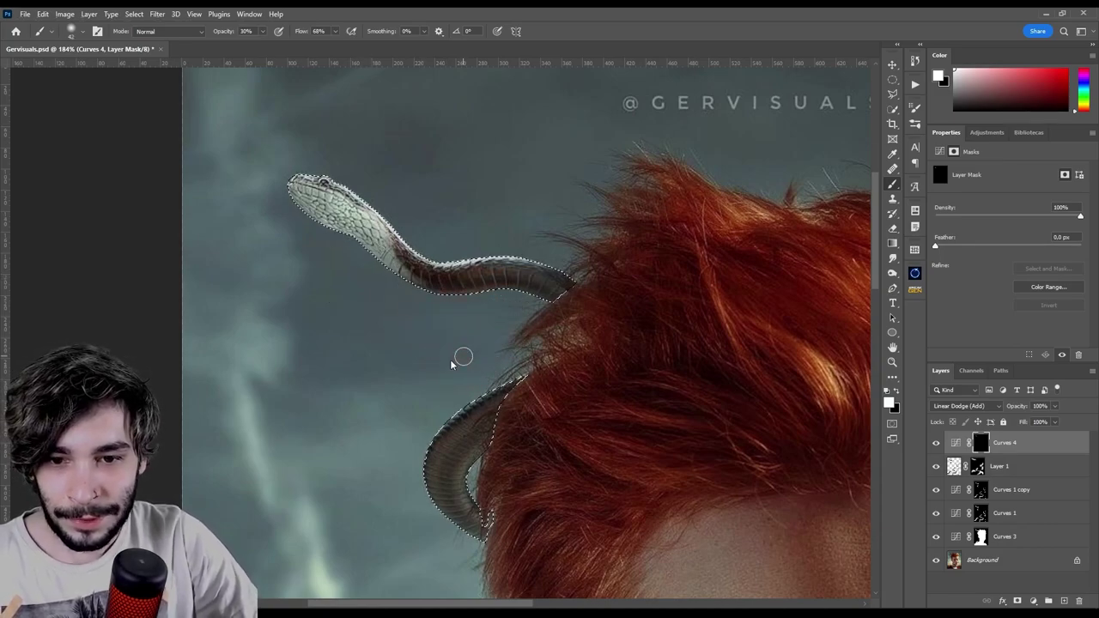
left_click_drag(479, 398, 420, 500)
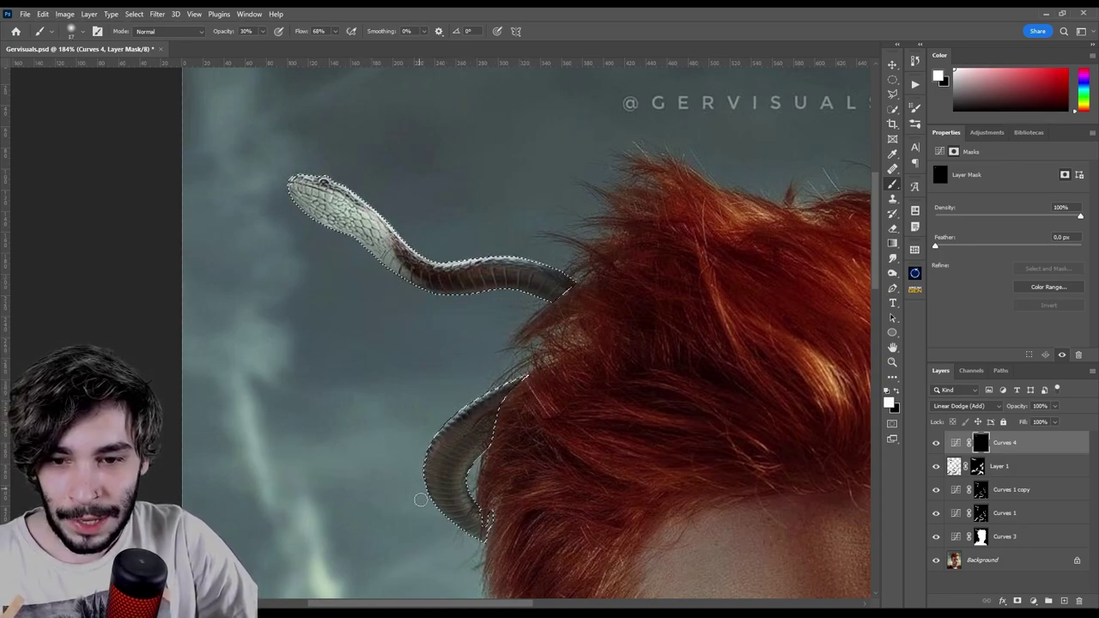
left_click_drag(498, 392, 437, 426)
key("ctrl+0")
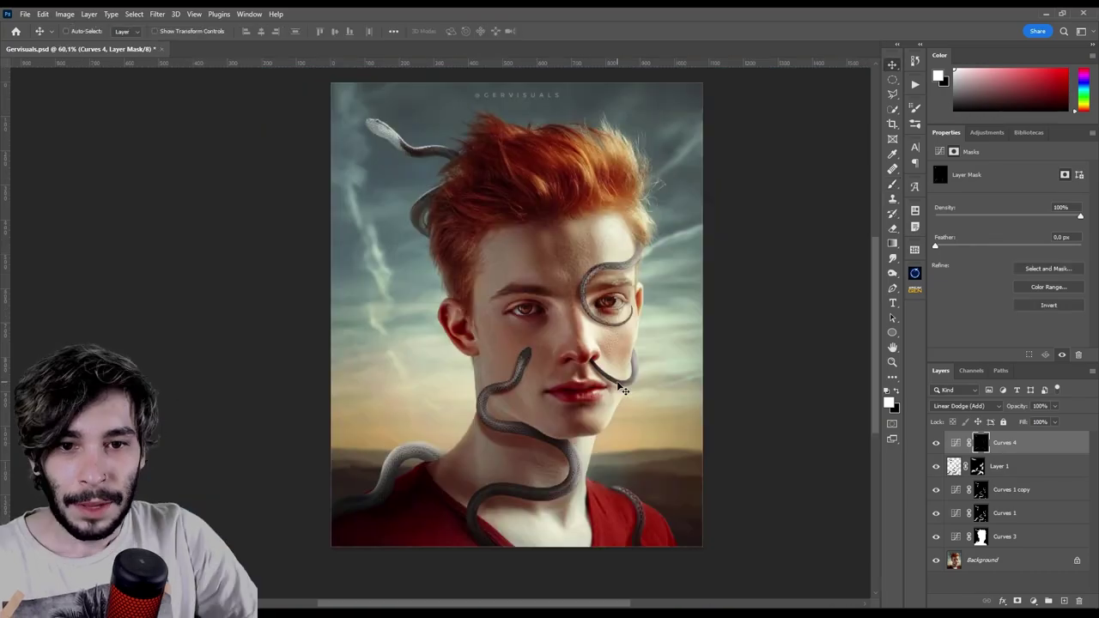
Compare Curves 4 on and off, then group Curves 4, Layer 1 and Curves 1 copy.
left_click(936, 442)
left_click(935, 444)
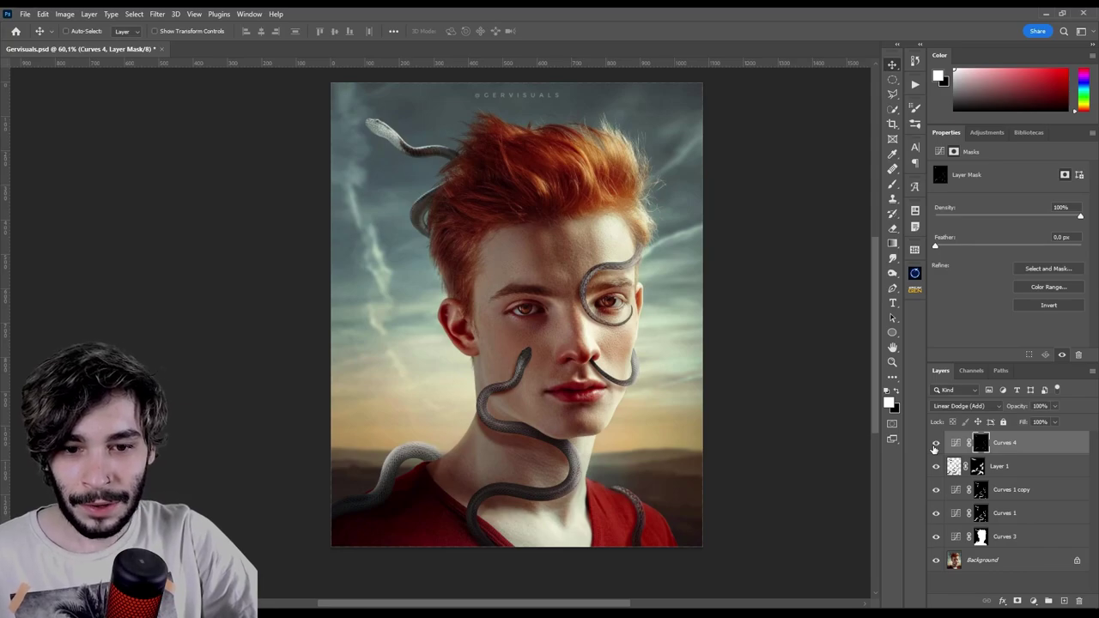
left_click(935, 445)
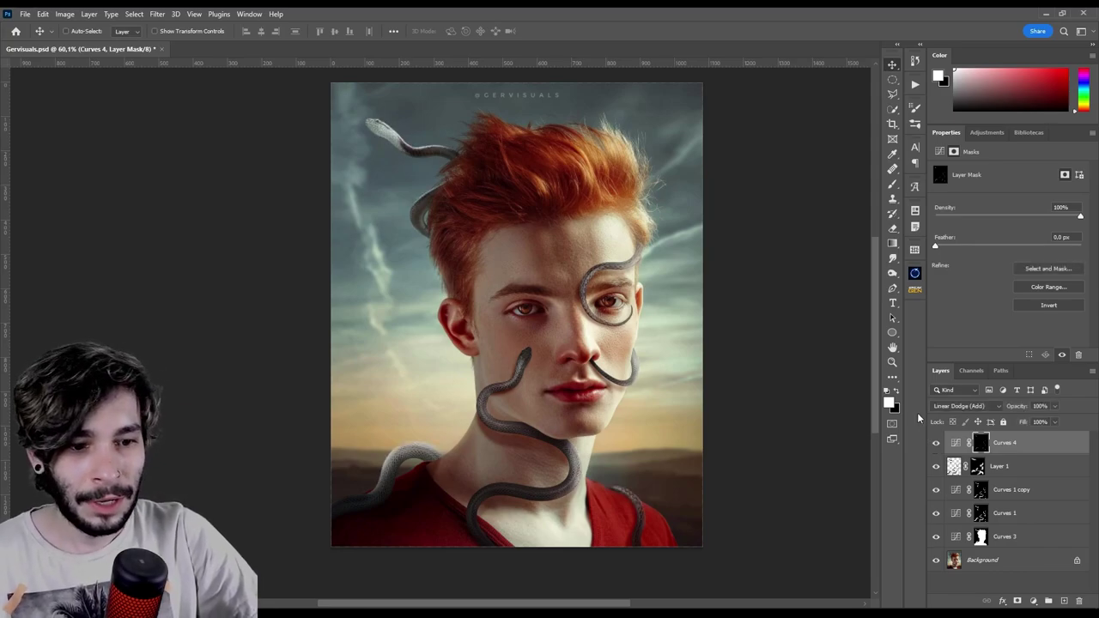
left_click(1023, 495, "shift")
key("ctrl+g")
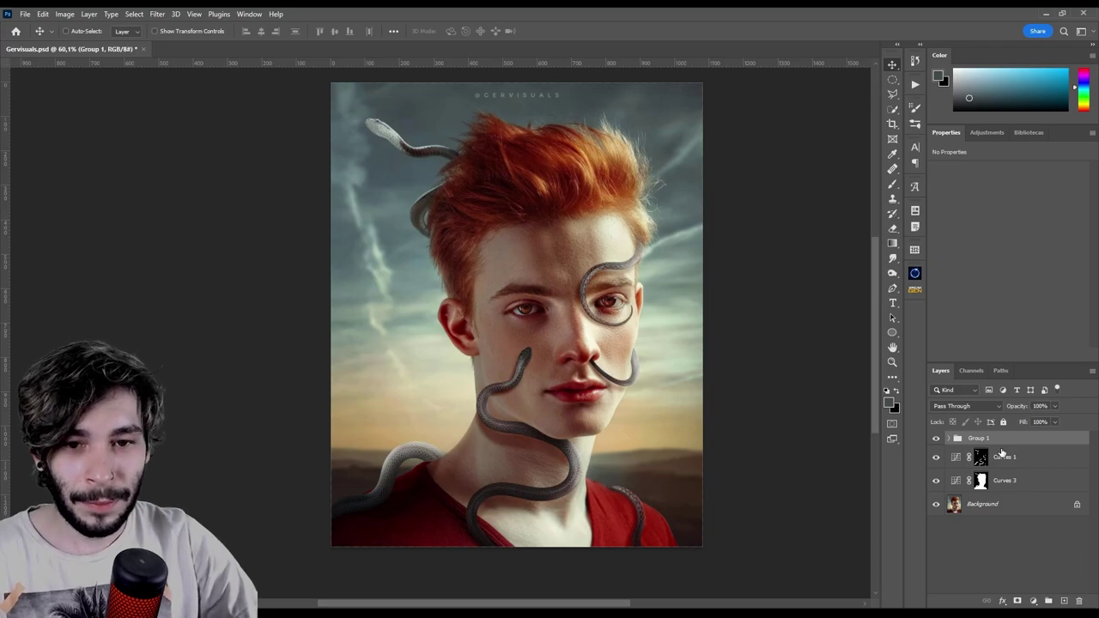
Rename Group 1 to 'Volume' in the Layers panel.
double_click(979, 438)
type("Volume")
key("Return")
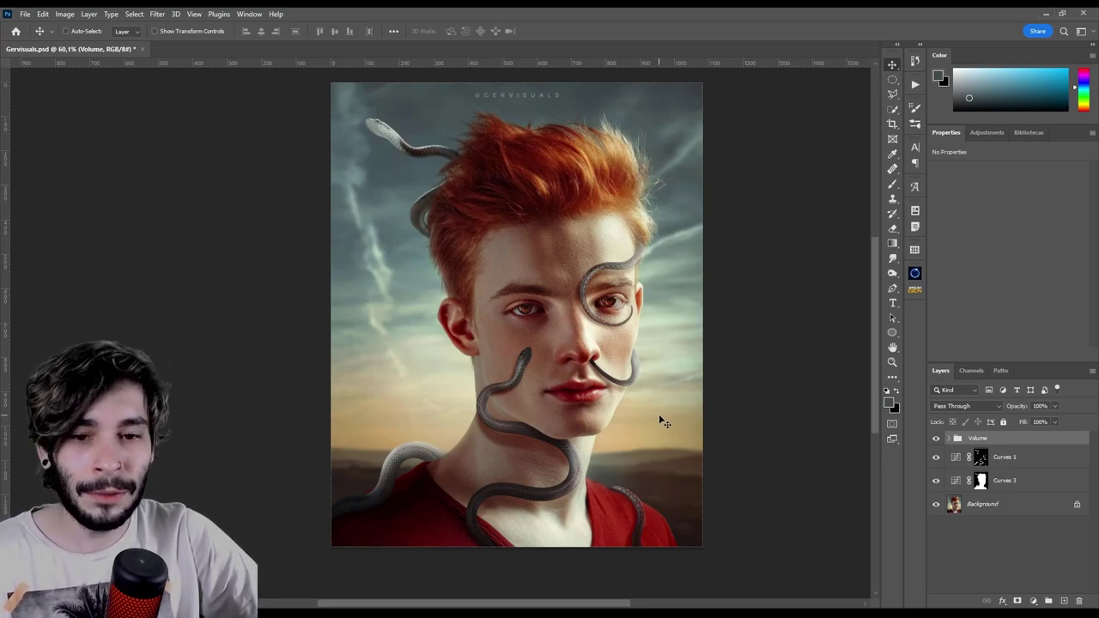
left_click(981, 457, "ctrl")
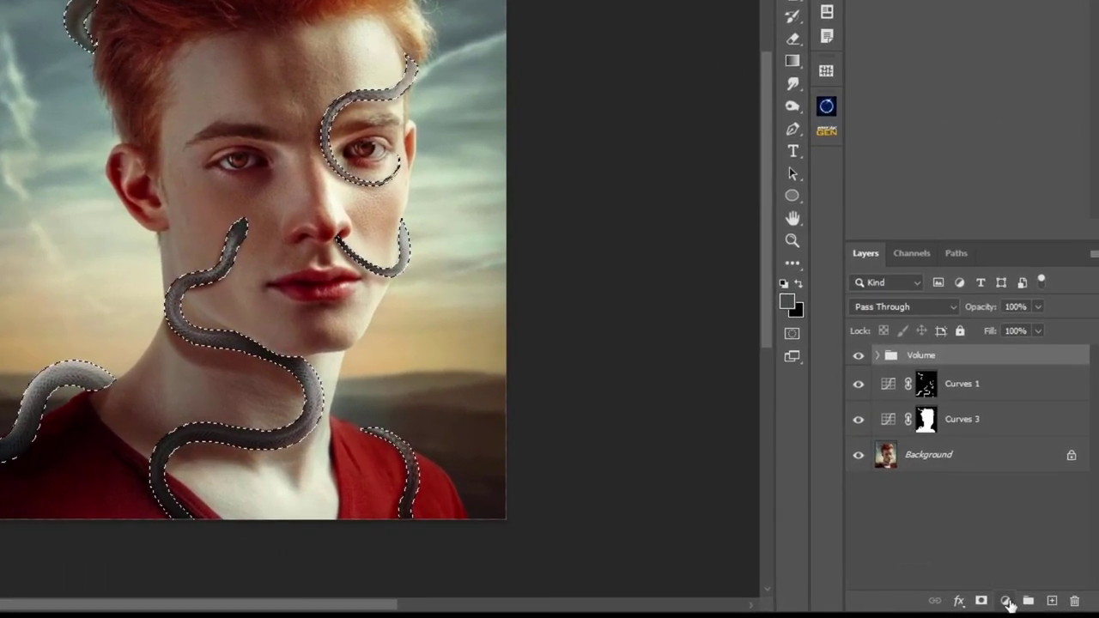
Add a snake-masked Color Balance 1 layer with midtones shifted toward red and yellow.
left_click(1005, 600)
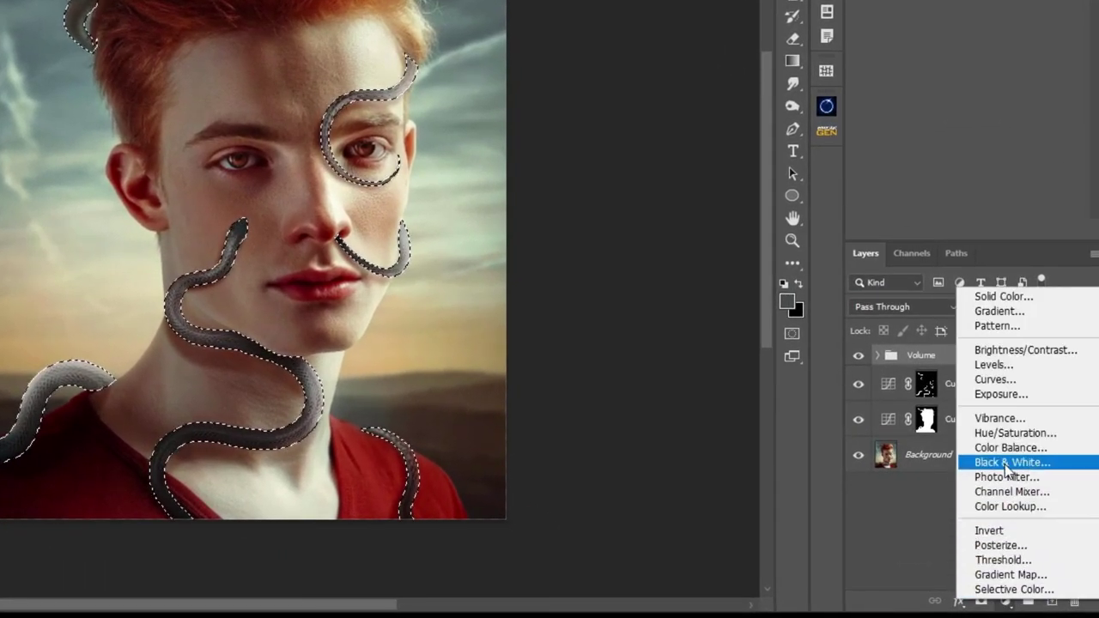
left_click(1006, 446)
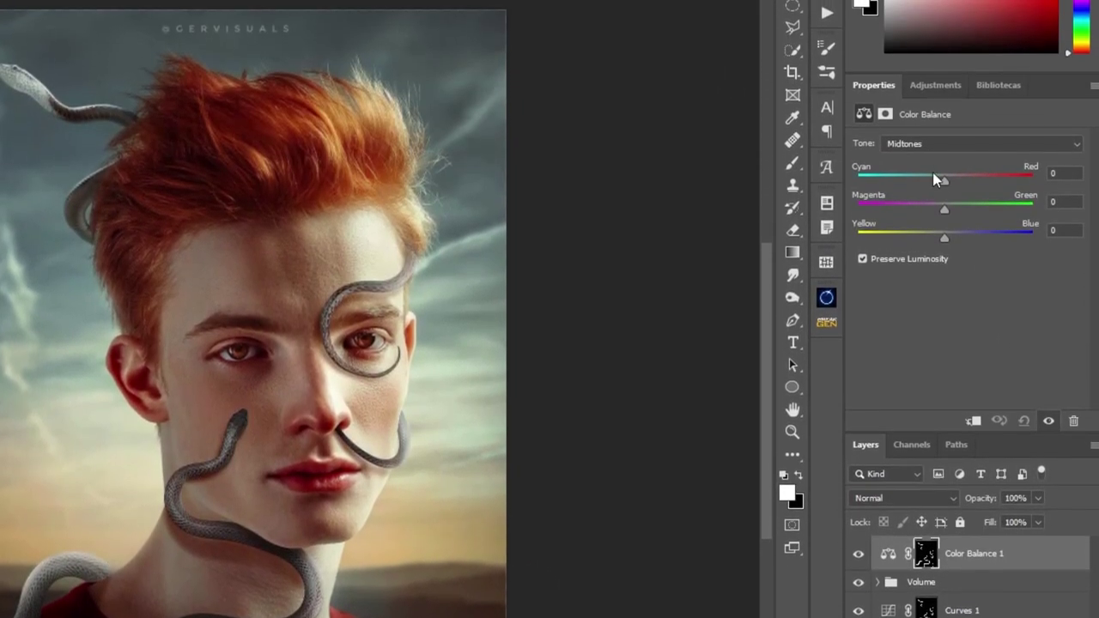
left_click_drag(945, 183, 956, 184)
left_click_drag(946, 239, 934, 237)
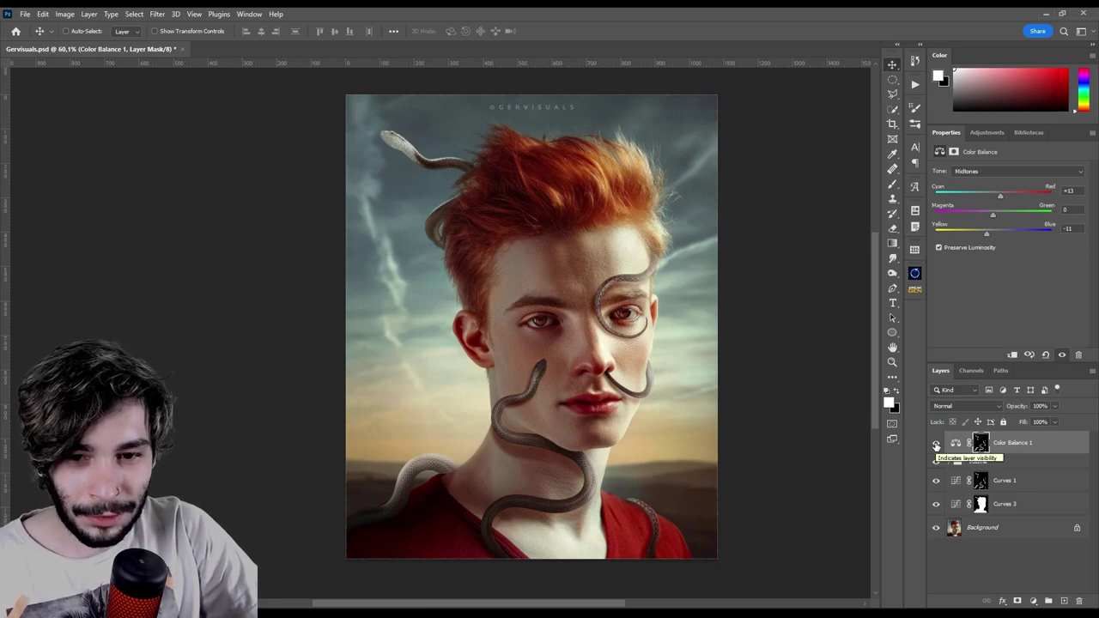
Toggle Color Balance 1's visibility to compare the warm tint on and off.
left_click(936, 443)
left_click(936, 443)
left_click(936, 443)
Paint black on the Color Balance mask over the forehead and right eye to chin, ~201 px brush.
left_click(982, 448)
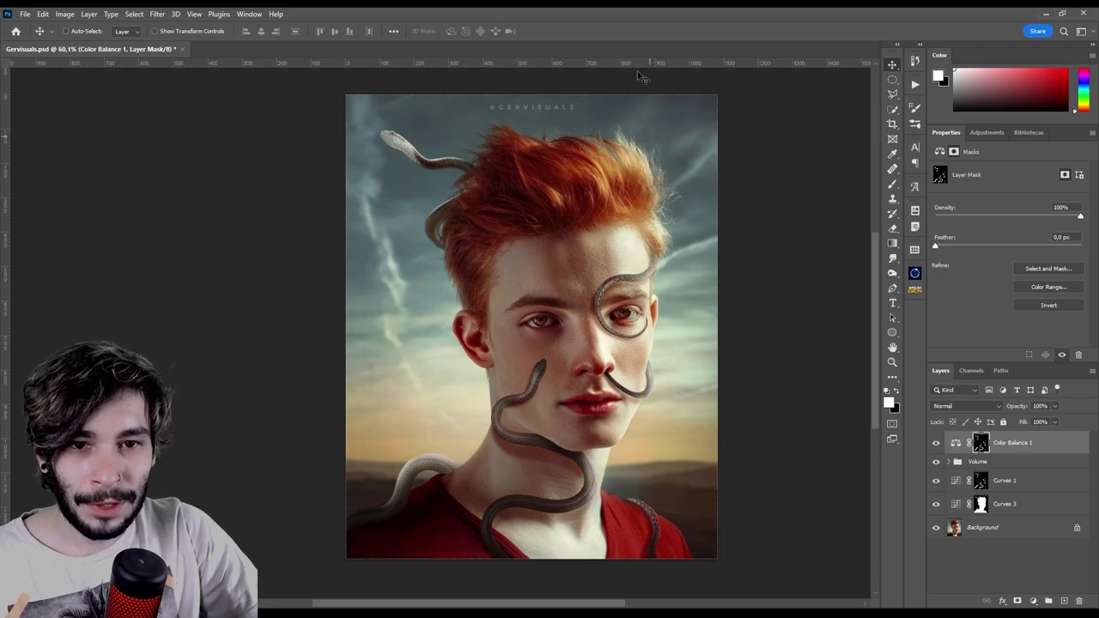
key("b")
left_click_drag(665, 212, 676, 200)
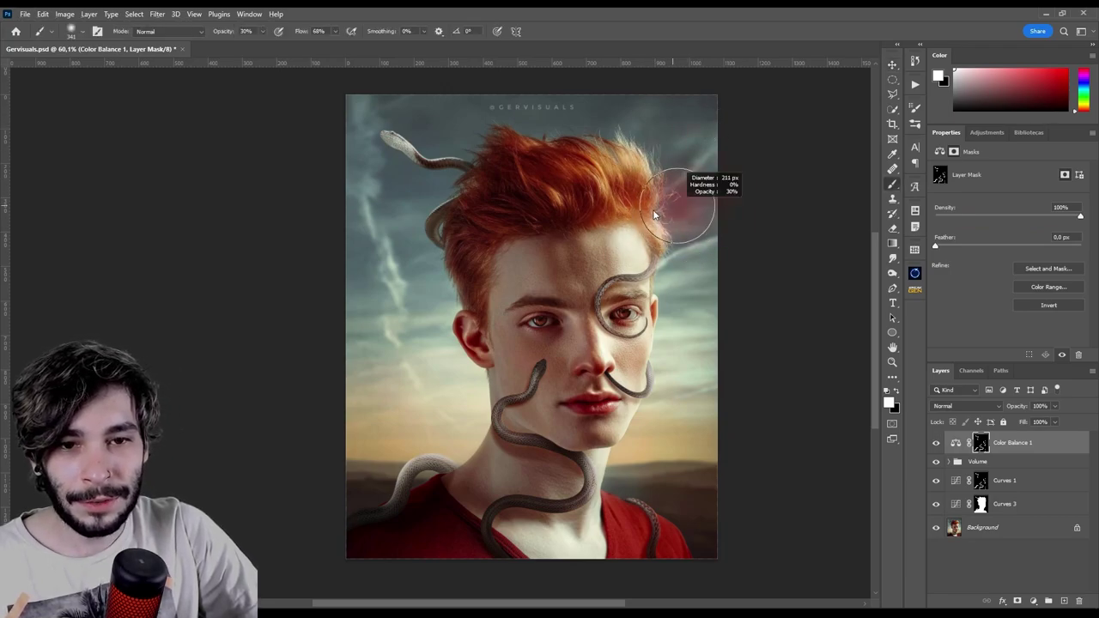
key("x")
left_click_drag(697, 299, 595, 252)
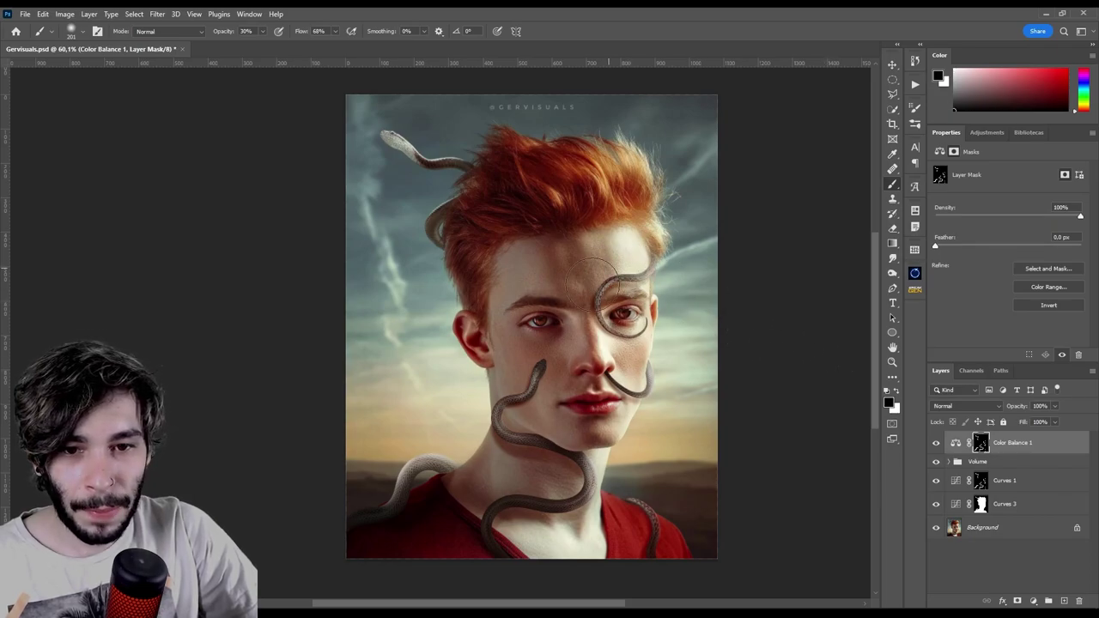
mouse_move(613, 333)
left_mouse_down()
mouse_move(529, 429)
mouse_move(523, 492)
mouse_move(604, 536)
left_mouse_up()
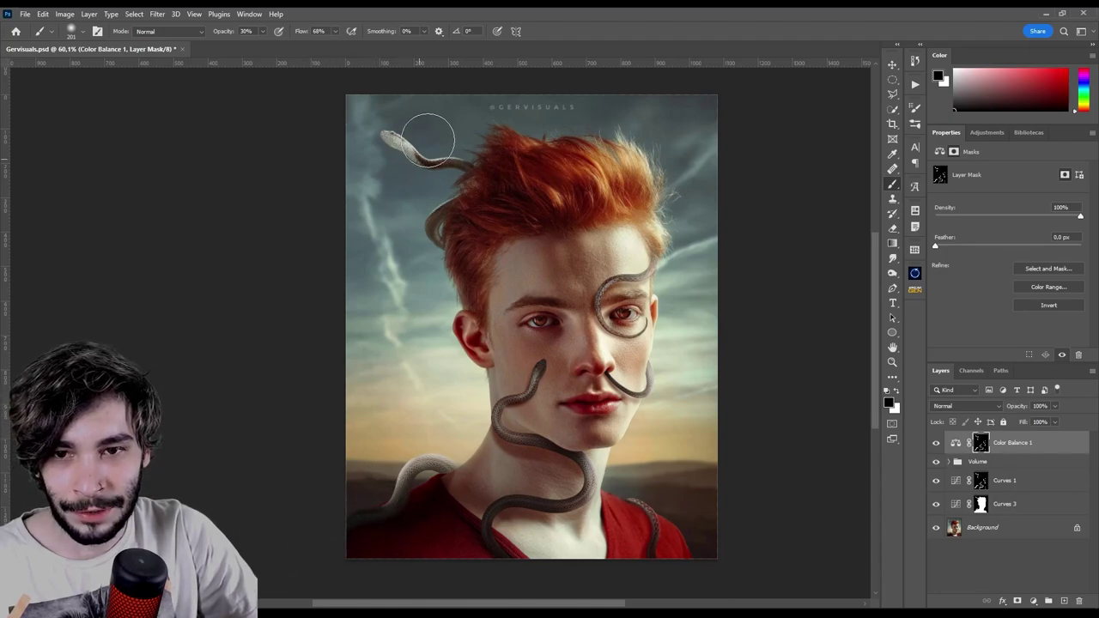
key("v")
left_click(1022, 462, "shift")
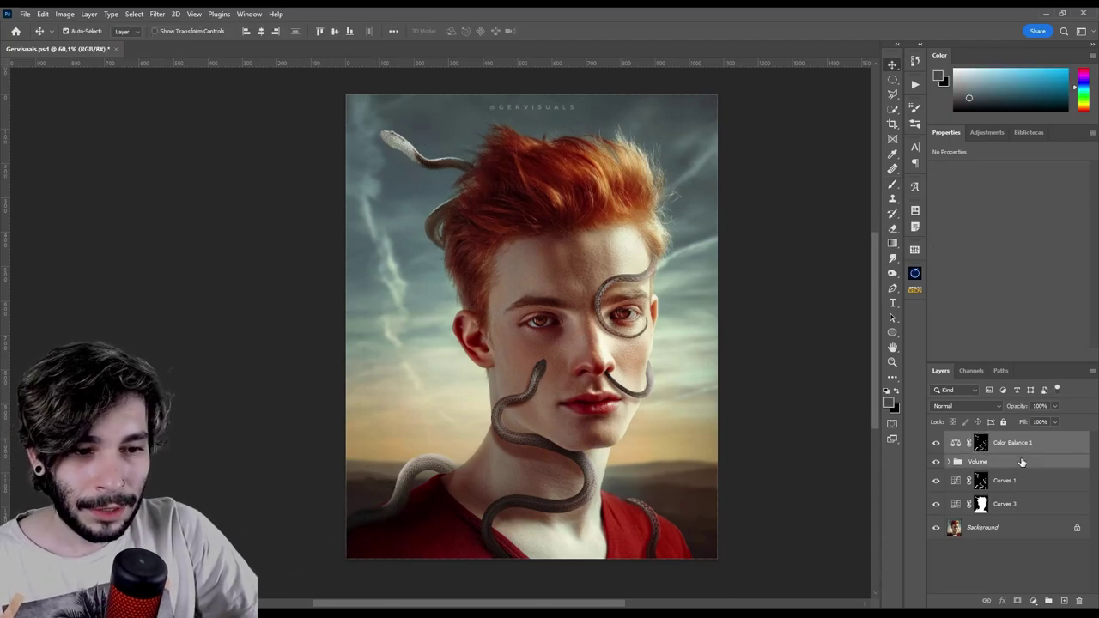
Group Color Balance 1 and Volume as 'Adjustments' and compare it on and off.
key("ctrl+g")
double_click(985, 439)
type("Adjustme")
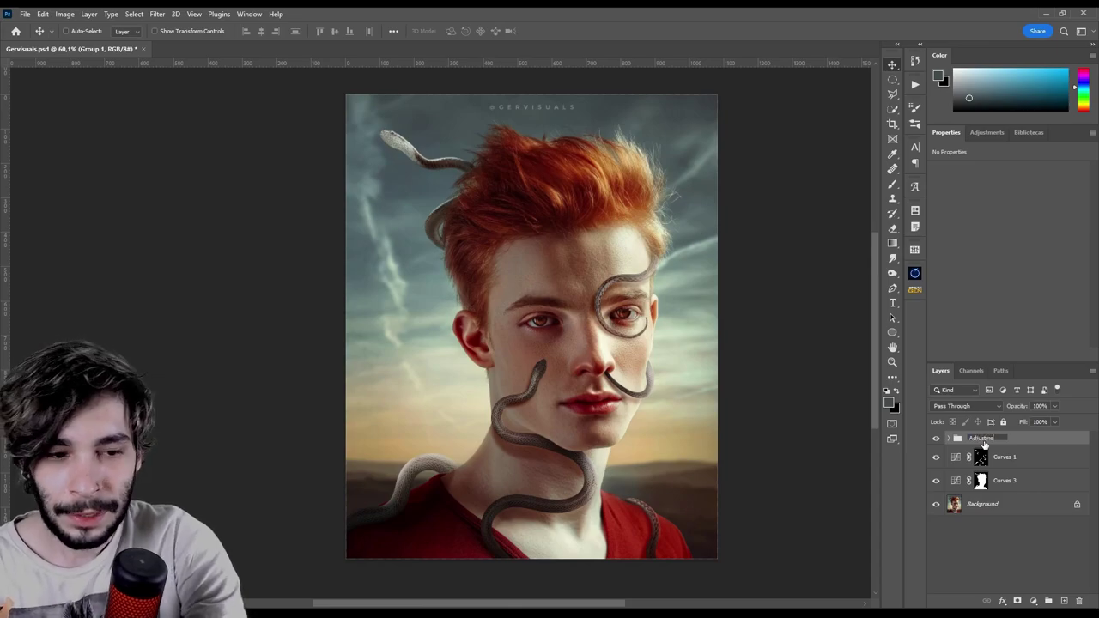
key("Return")
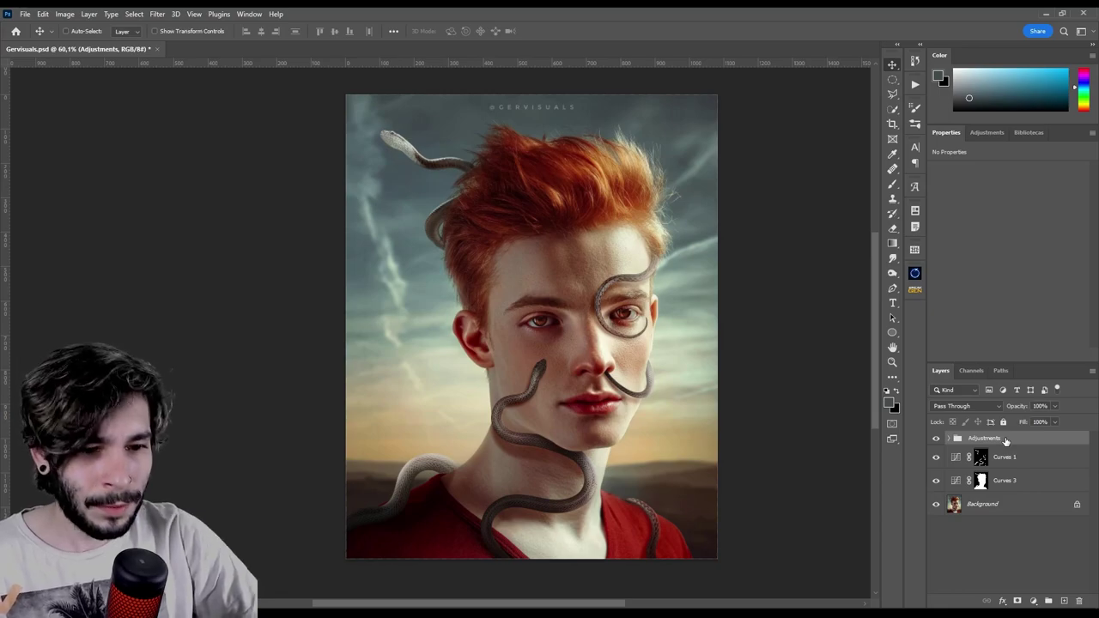
left_click(936, 440)
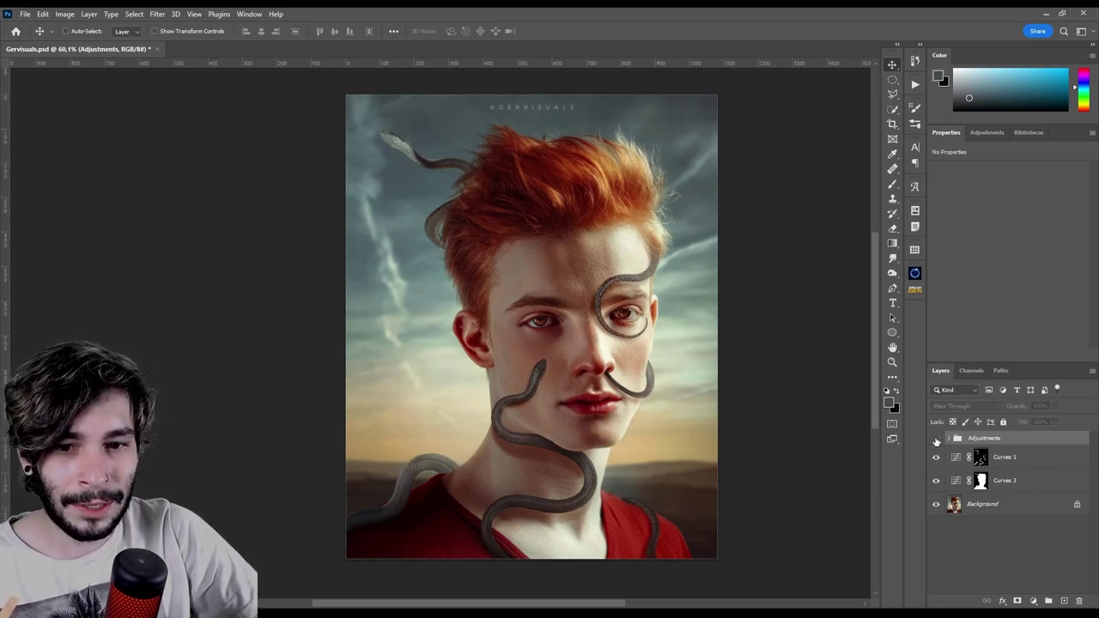
left_click(936, 439)
left_click(936, 439)
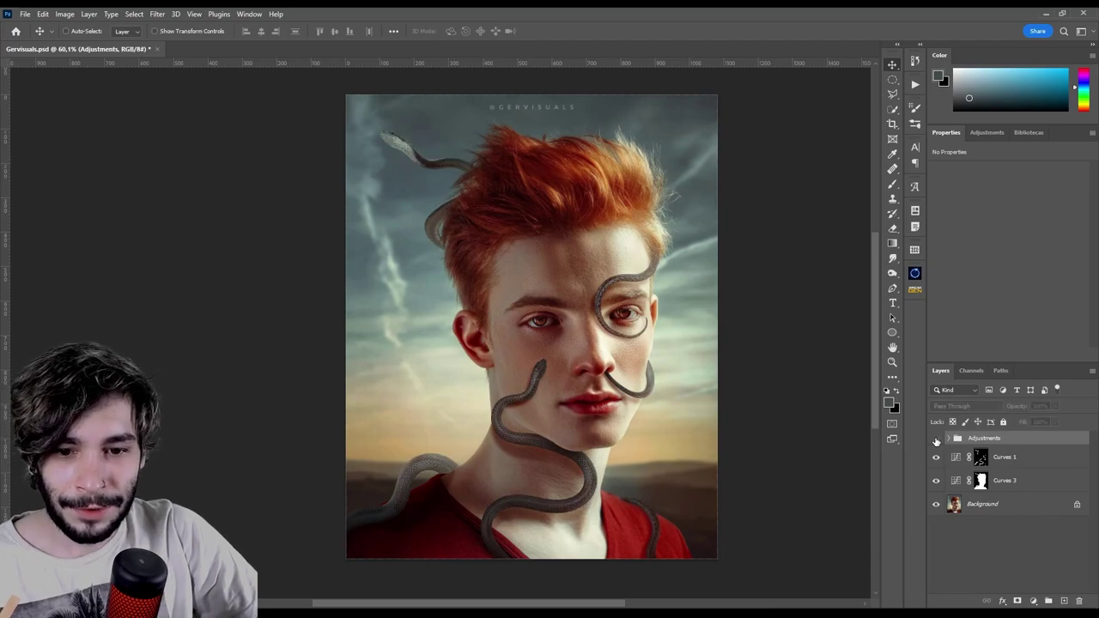
left_click(936, 439)
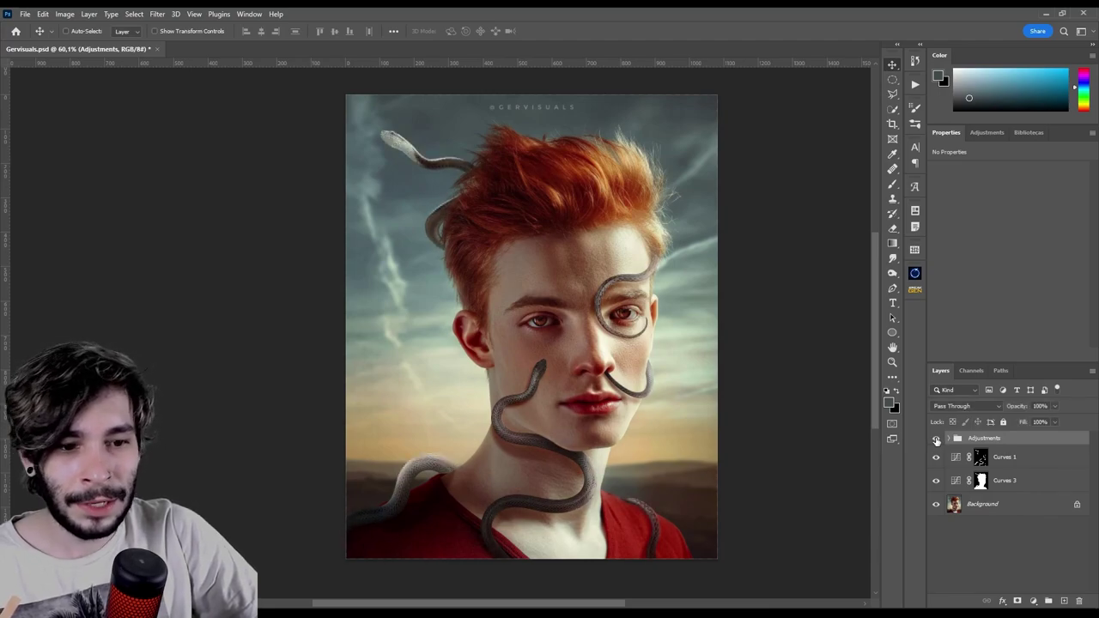
Expand Adjustments, compare the Volume group on and off, then collapse the group.
left_click(949, 439)
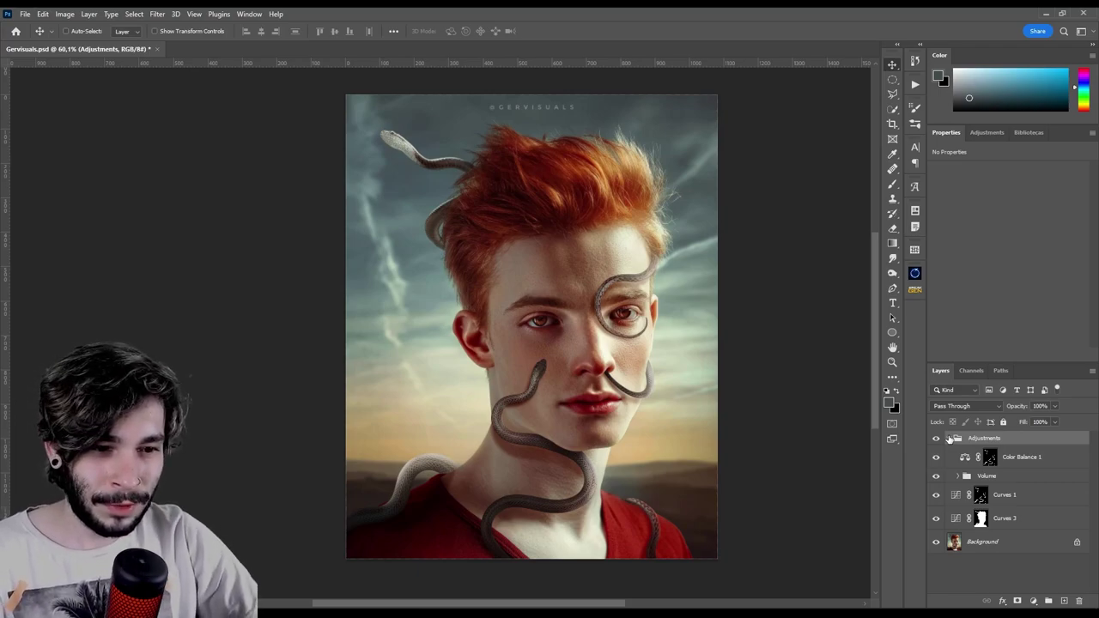
left_click(987, 477)
left_click(936, 476)
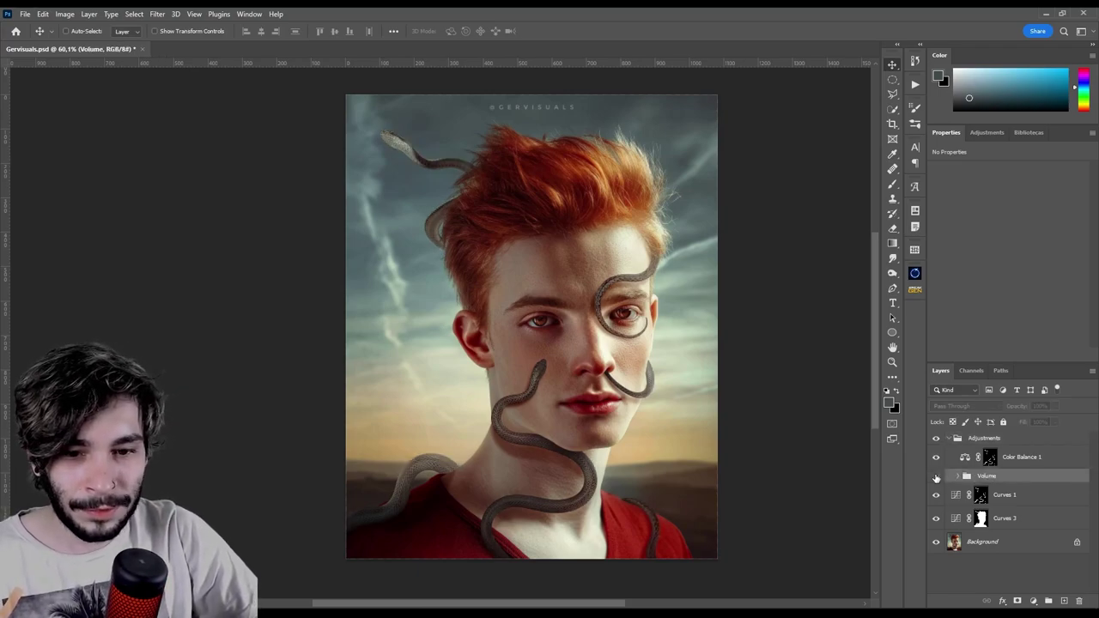
left_click(937, 478)
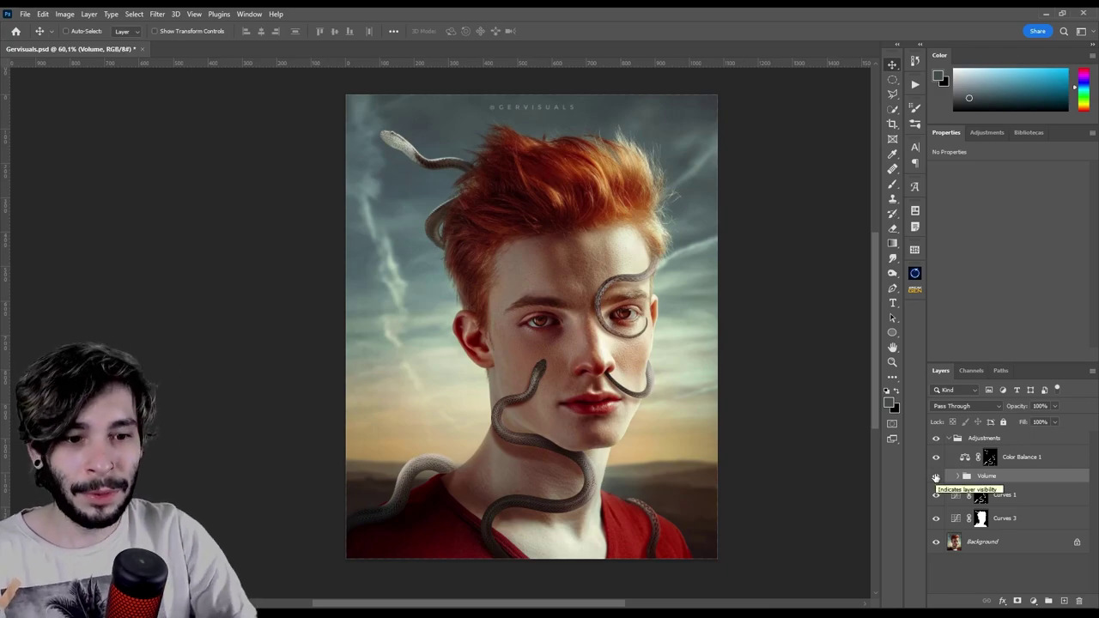
scroll(554, 449, "down", 1)
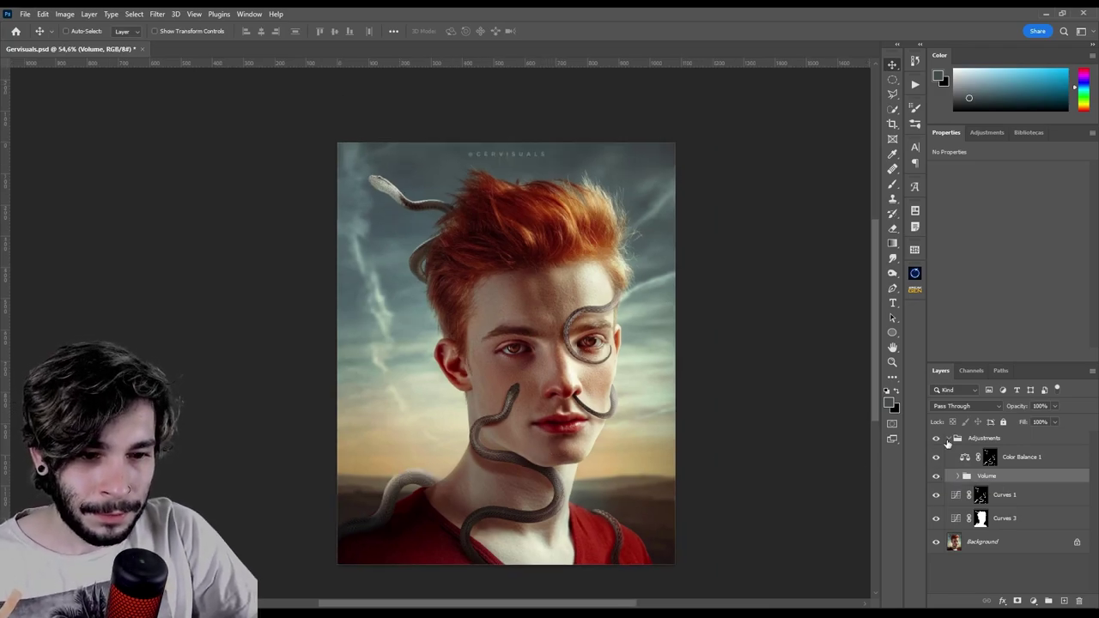
left_click(948, 438)
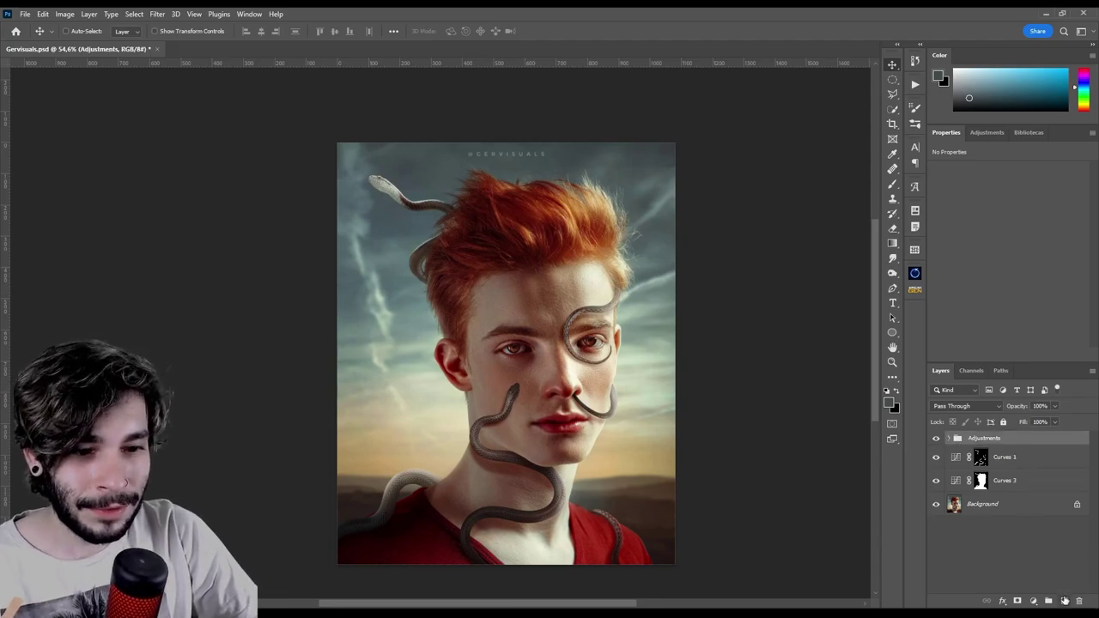
Add a Screen-mode Layer 2 and dab a large soft orange glow into the upper-right sky.
left_click(1065, 601)
left_click(976, 406)
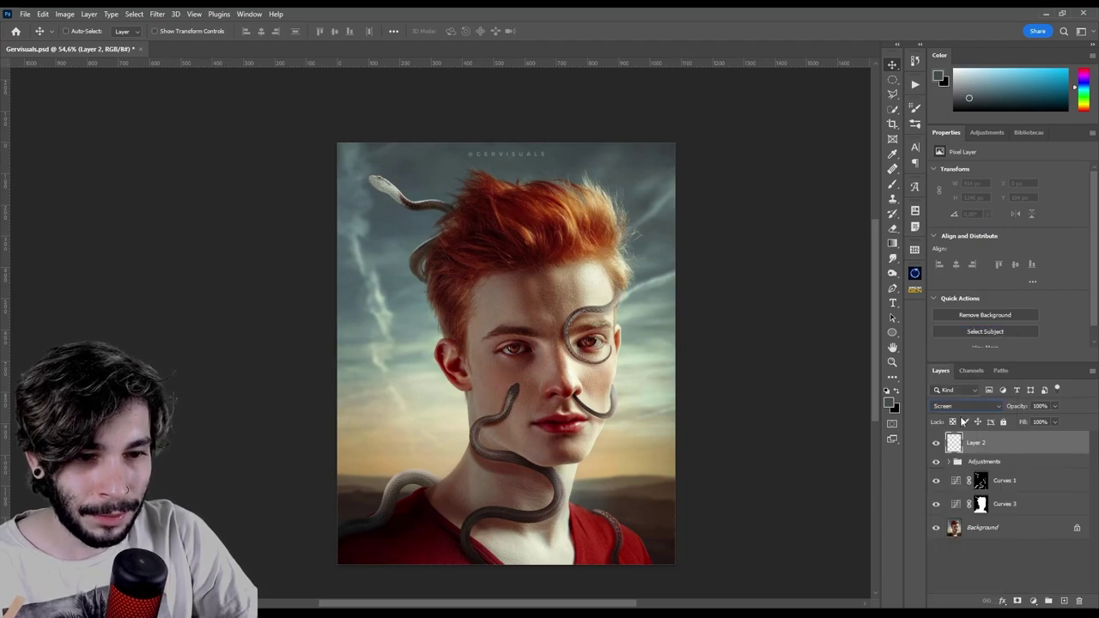
key("b")
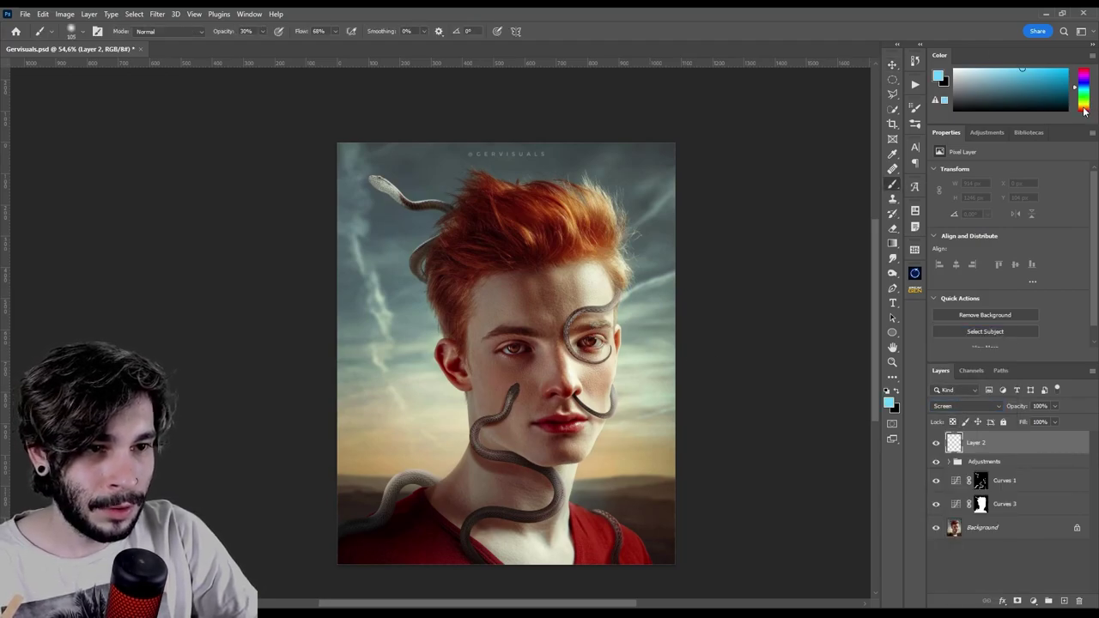
left_click_drag(604, 232, 714, 263)
left_click(710, 253)
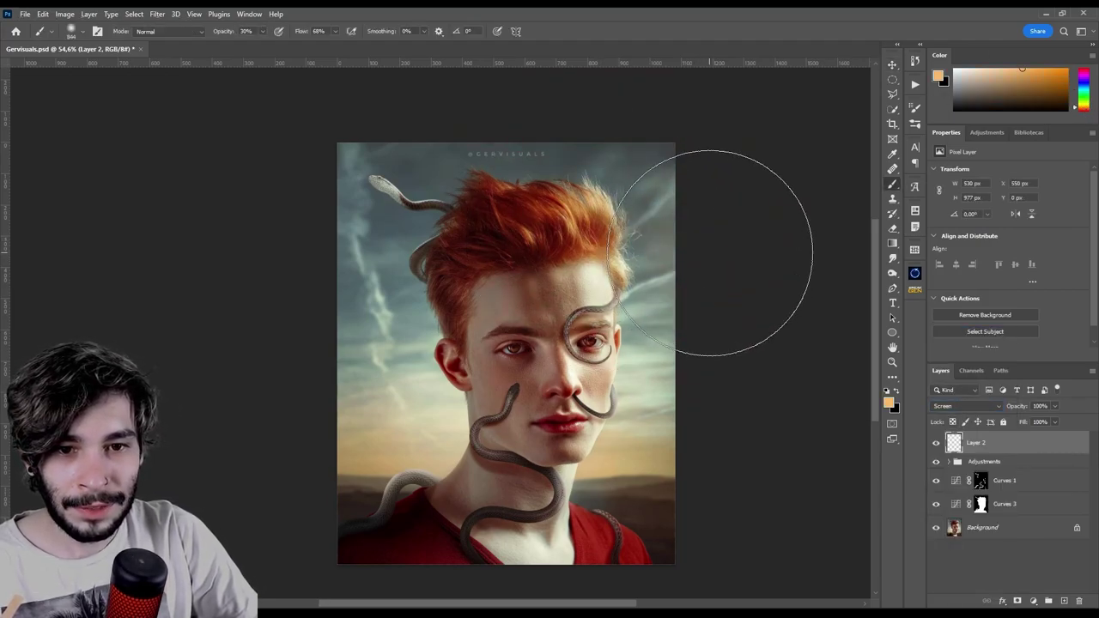
left_click(712, 248)
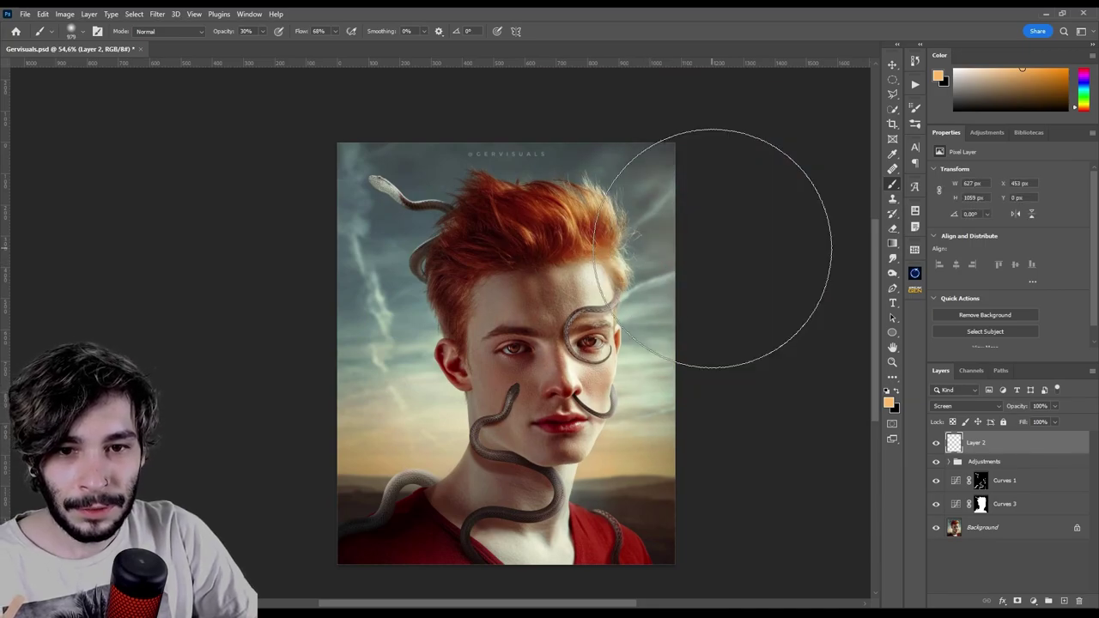
key("v")
left_click(936, 442)
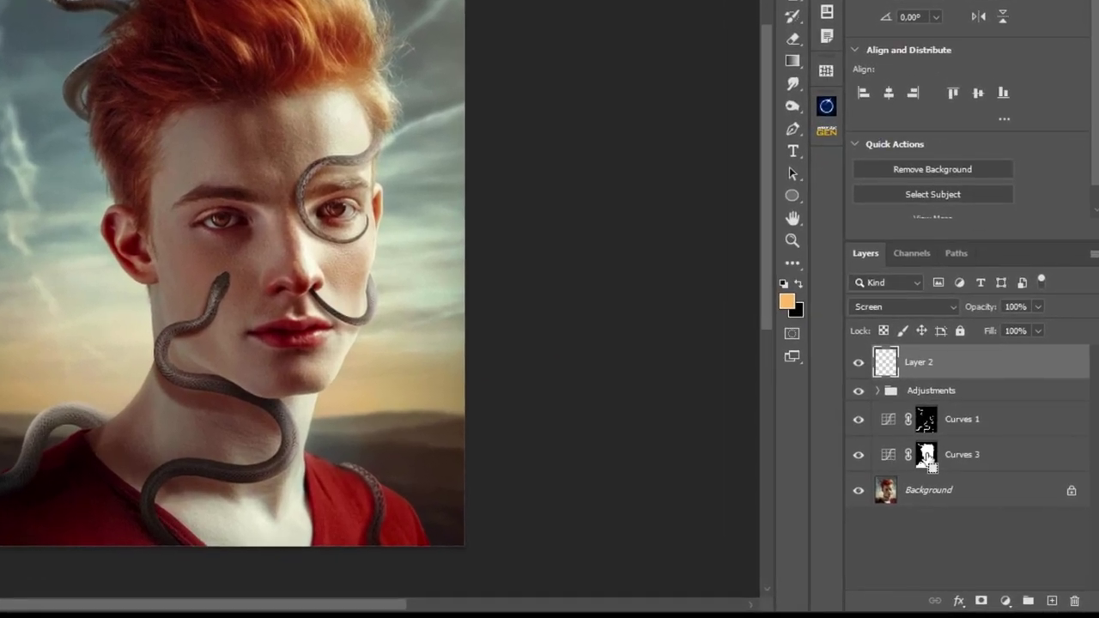
Add Color Balance 2 from the subject mask, inverted with Ctrl+I to target the background.
left_click(928, 459, "ctrl")
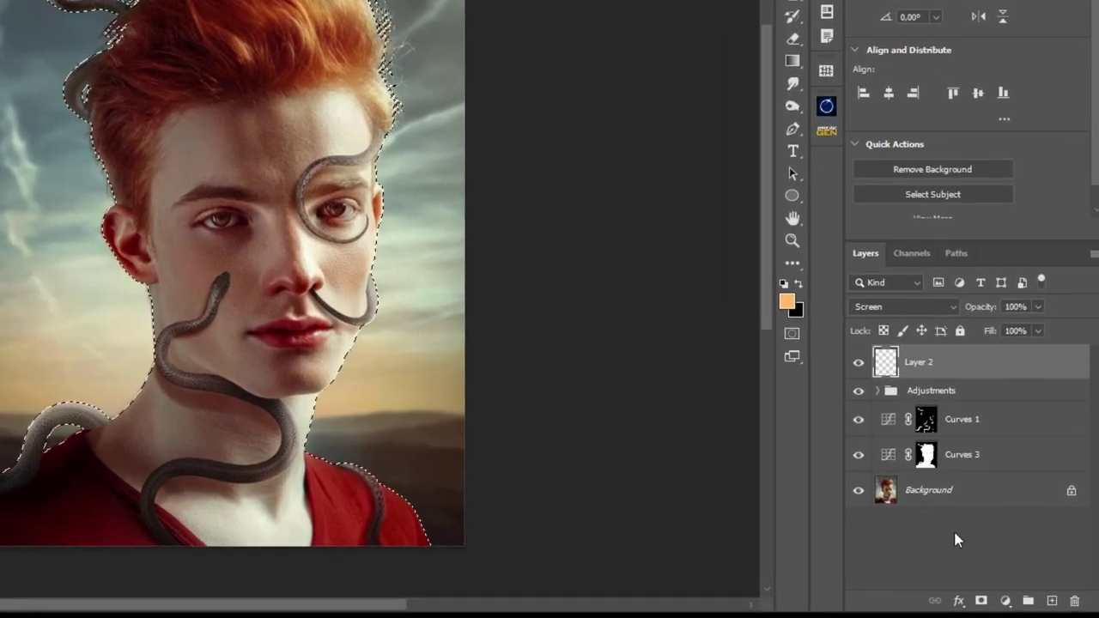
left_click(1007, 601)
left_click(1010, 444)
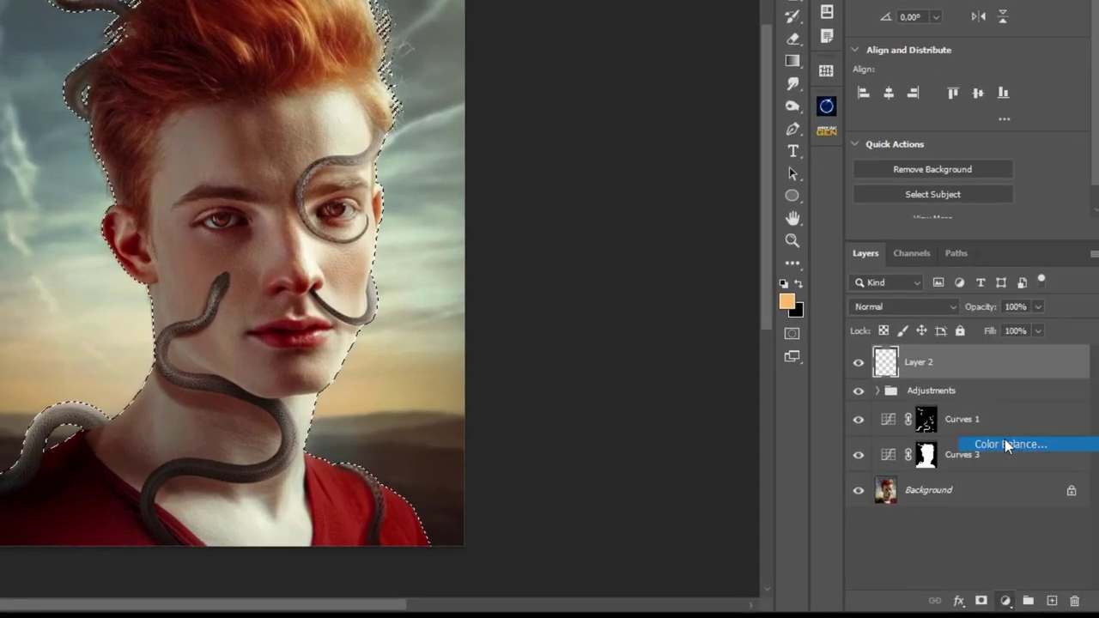
left_click(925, 363, "alt")
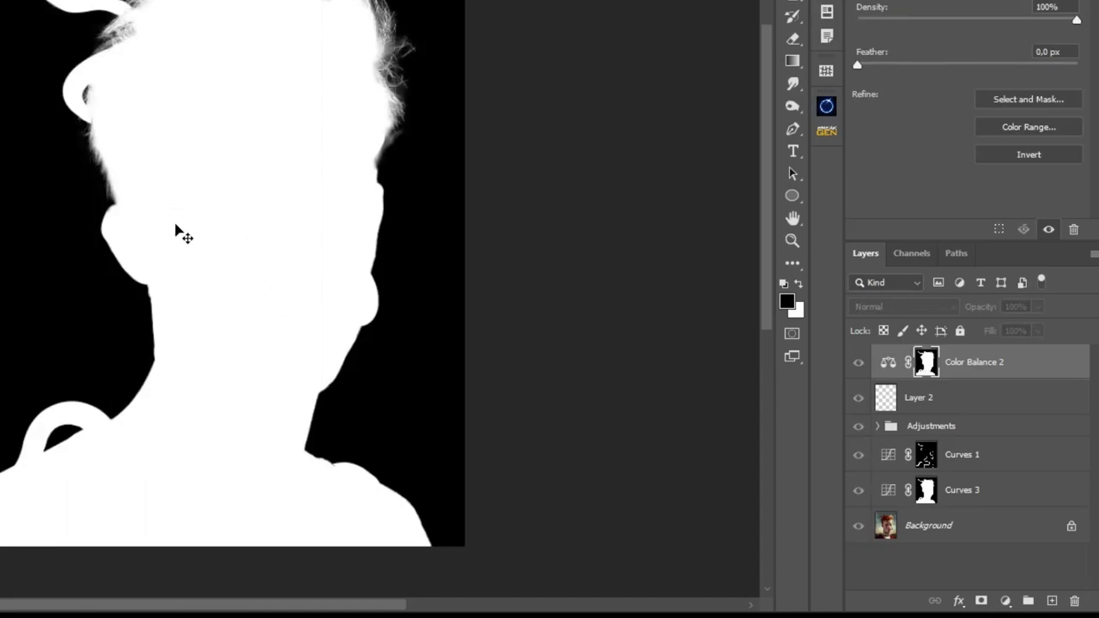
key("ctrl+i")
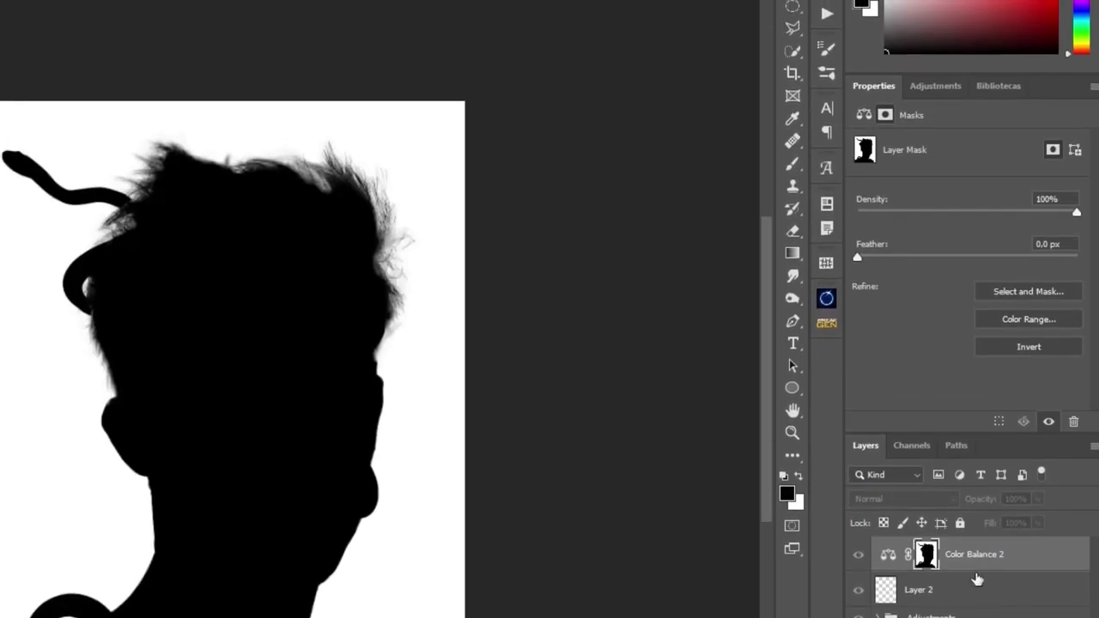
left_click(994, 565)
Warm Color Balance 2: add red to Shadows, red and yellow to Highlights.
left_click(968, 145)
left_click(945, 160)
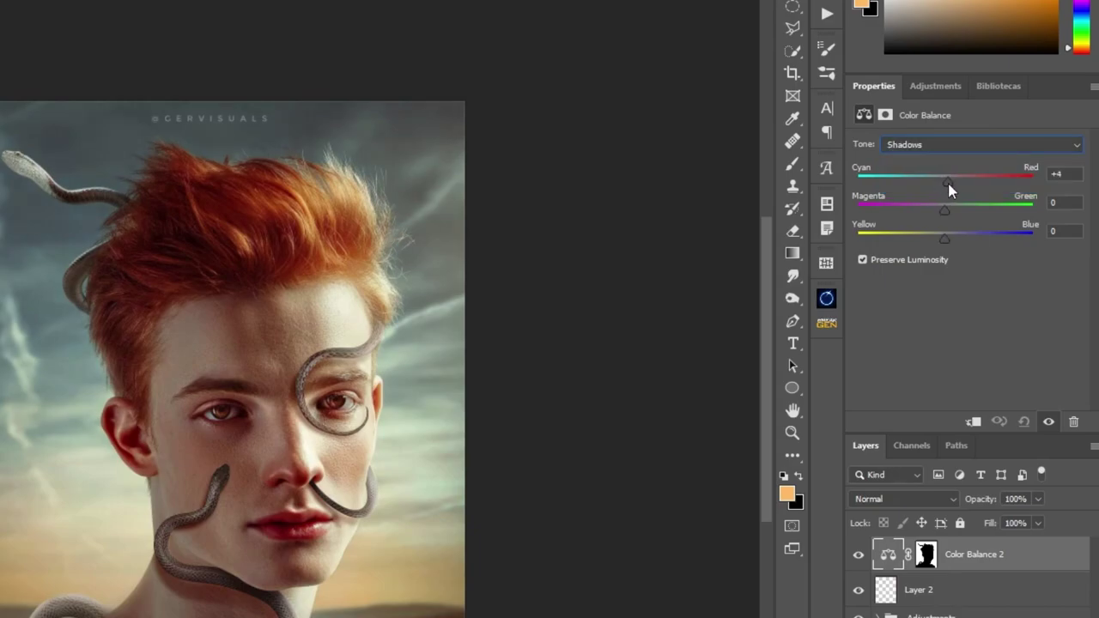
left_click_drag(944, 236, 952, 238)
left_click(969, 144)
left_click(923, 195)
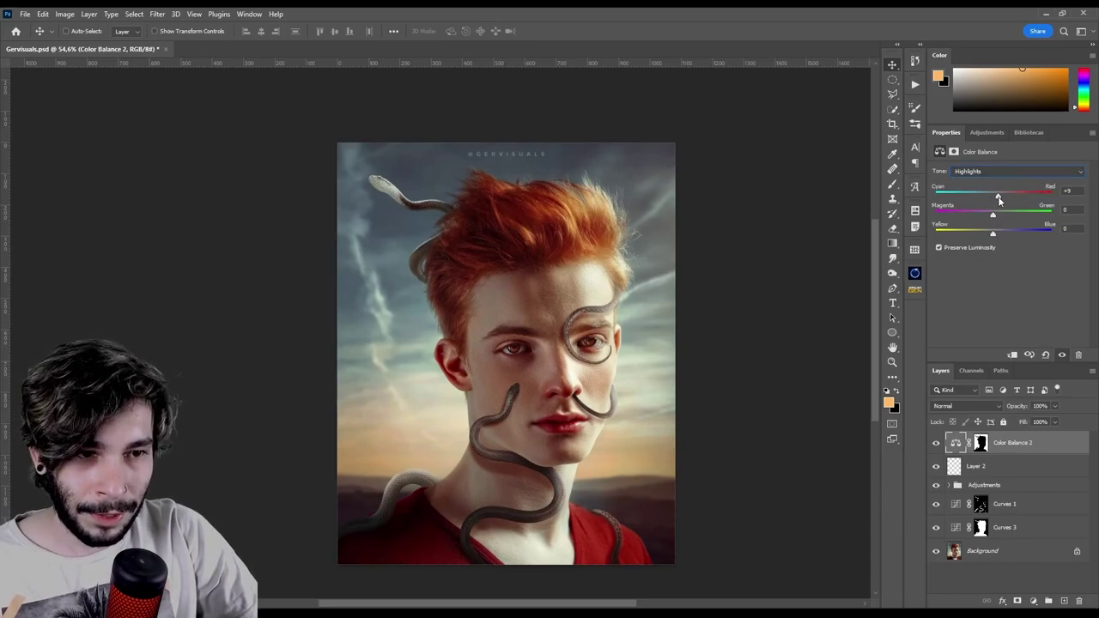
left_click_drag(994, 237, 988, 235)
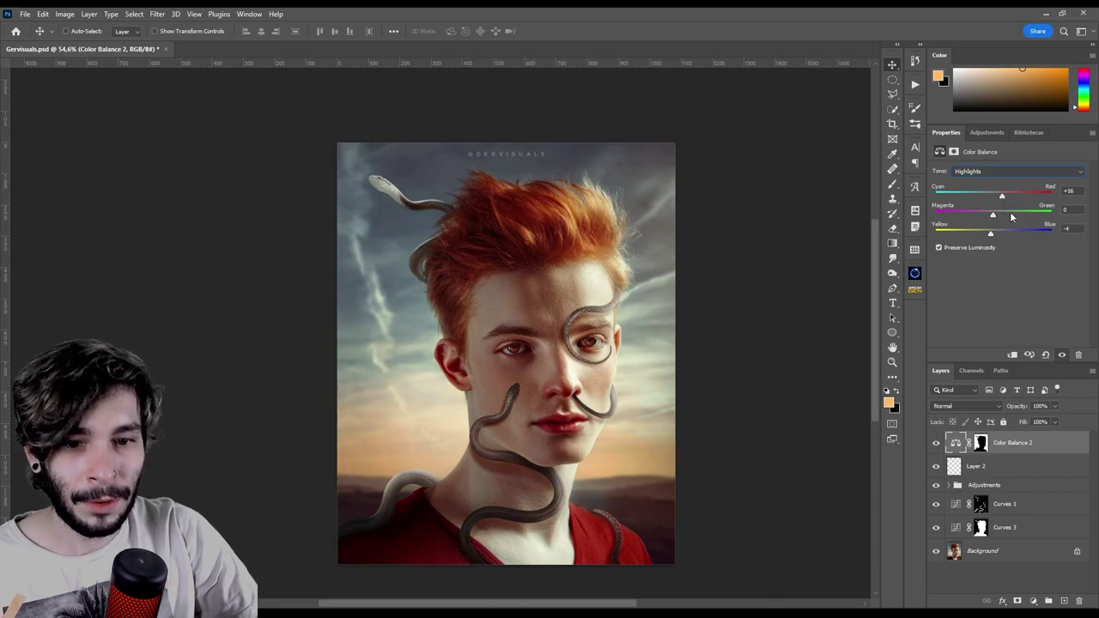
Add subject-masked Color Balance 3 with Shadows Cyan-Red +4 and Yellow-Blue +8.
left_click(987, 453)
left_click(980, 525, "ctrl")
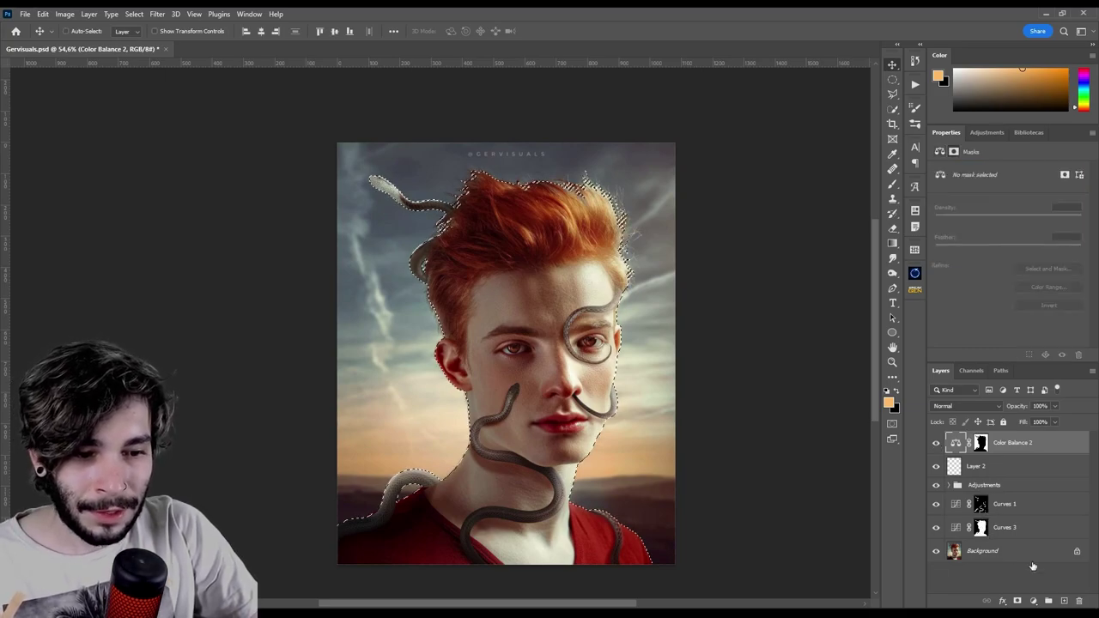
left_click(1034, 600)
left_click(1024, 507)
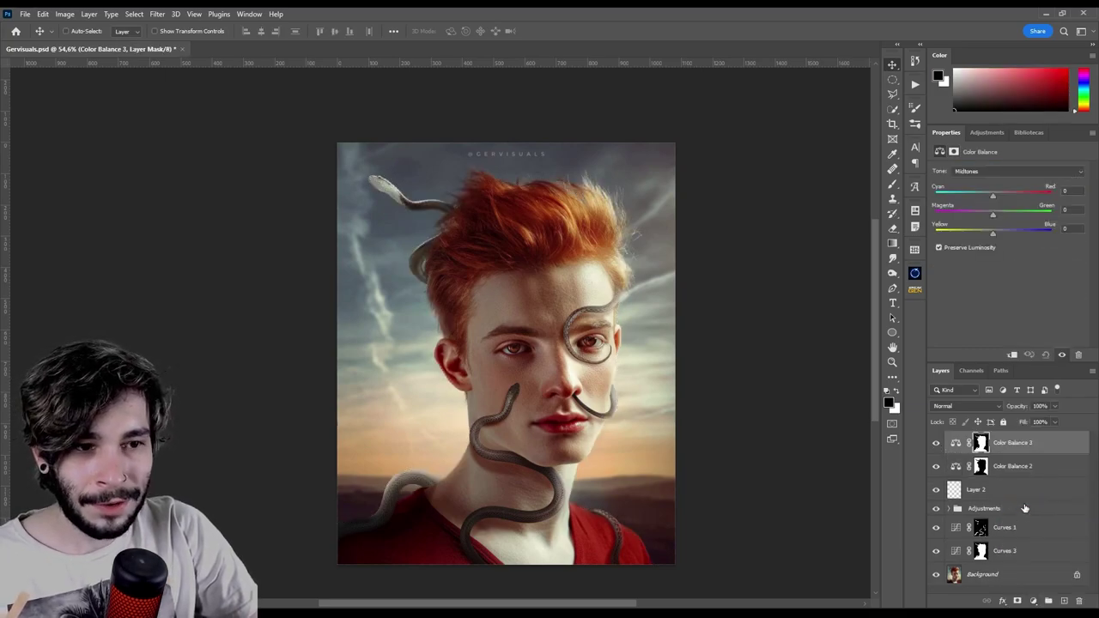
left_click(980, 172)
left_click(987, 180)
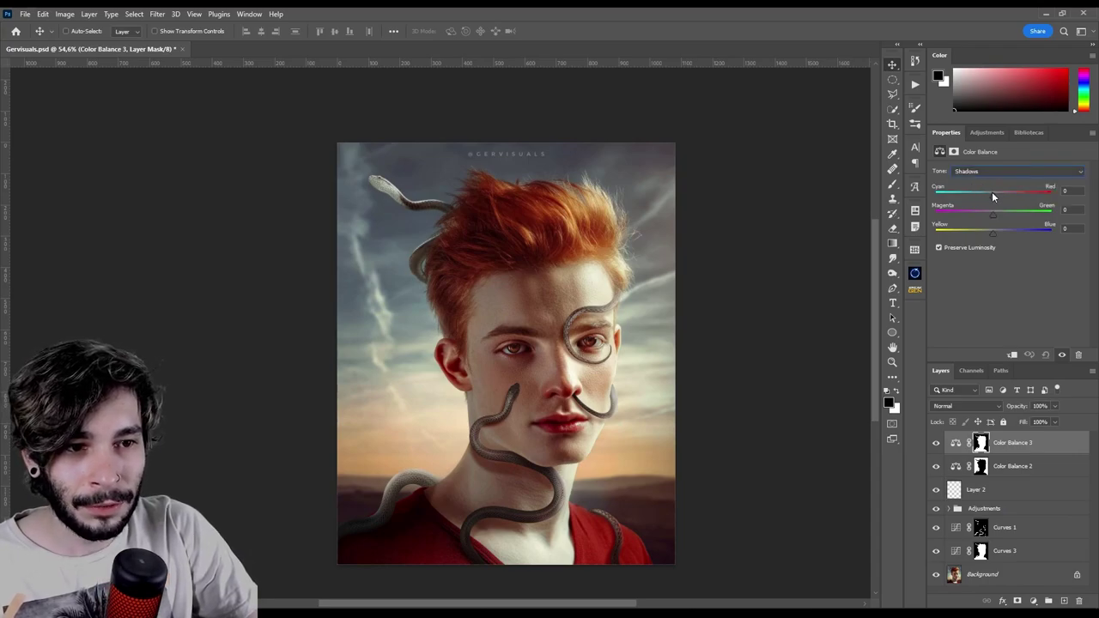
left_click_drag(993, 232, 998, 233)
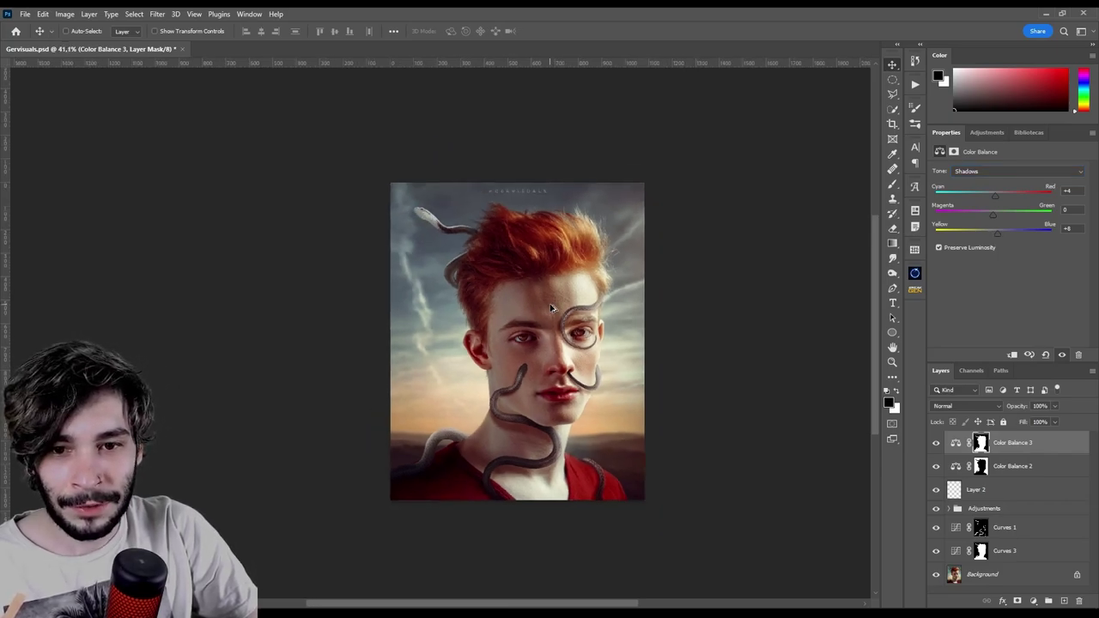
scroll(539, 328, "up", 1)
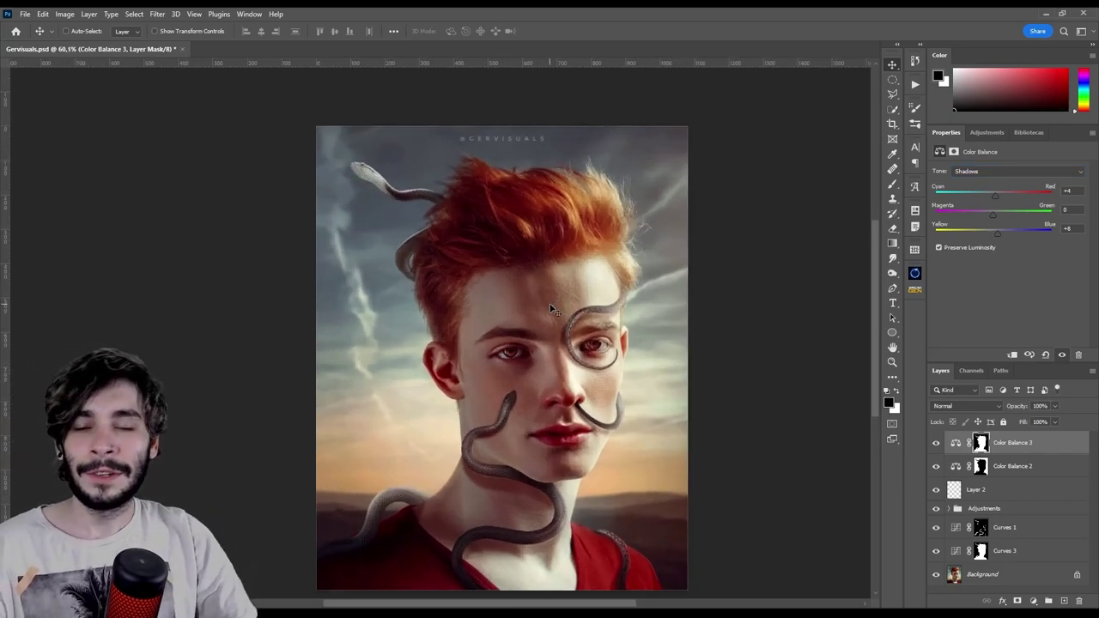